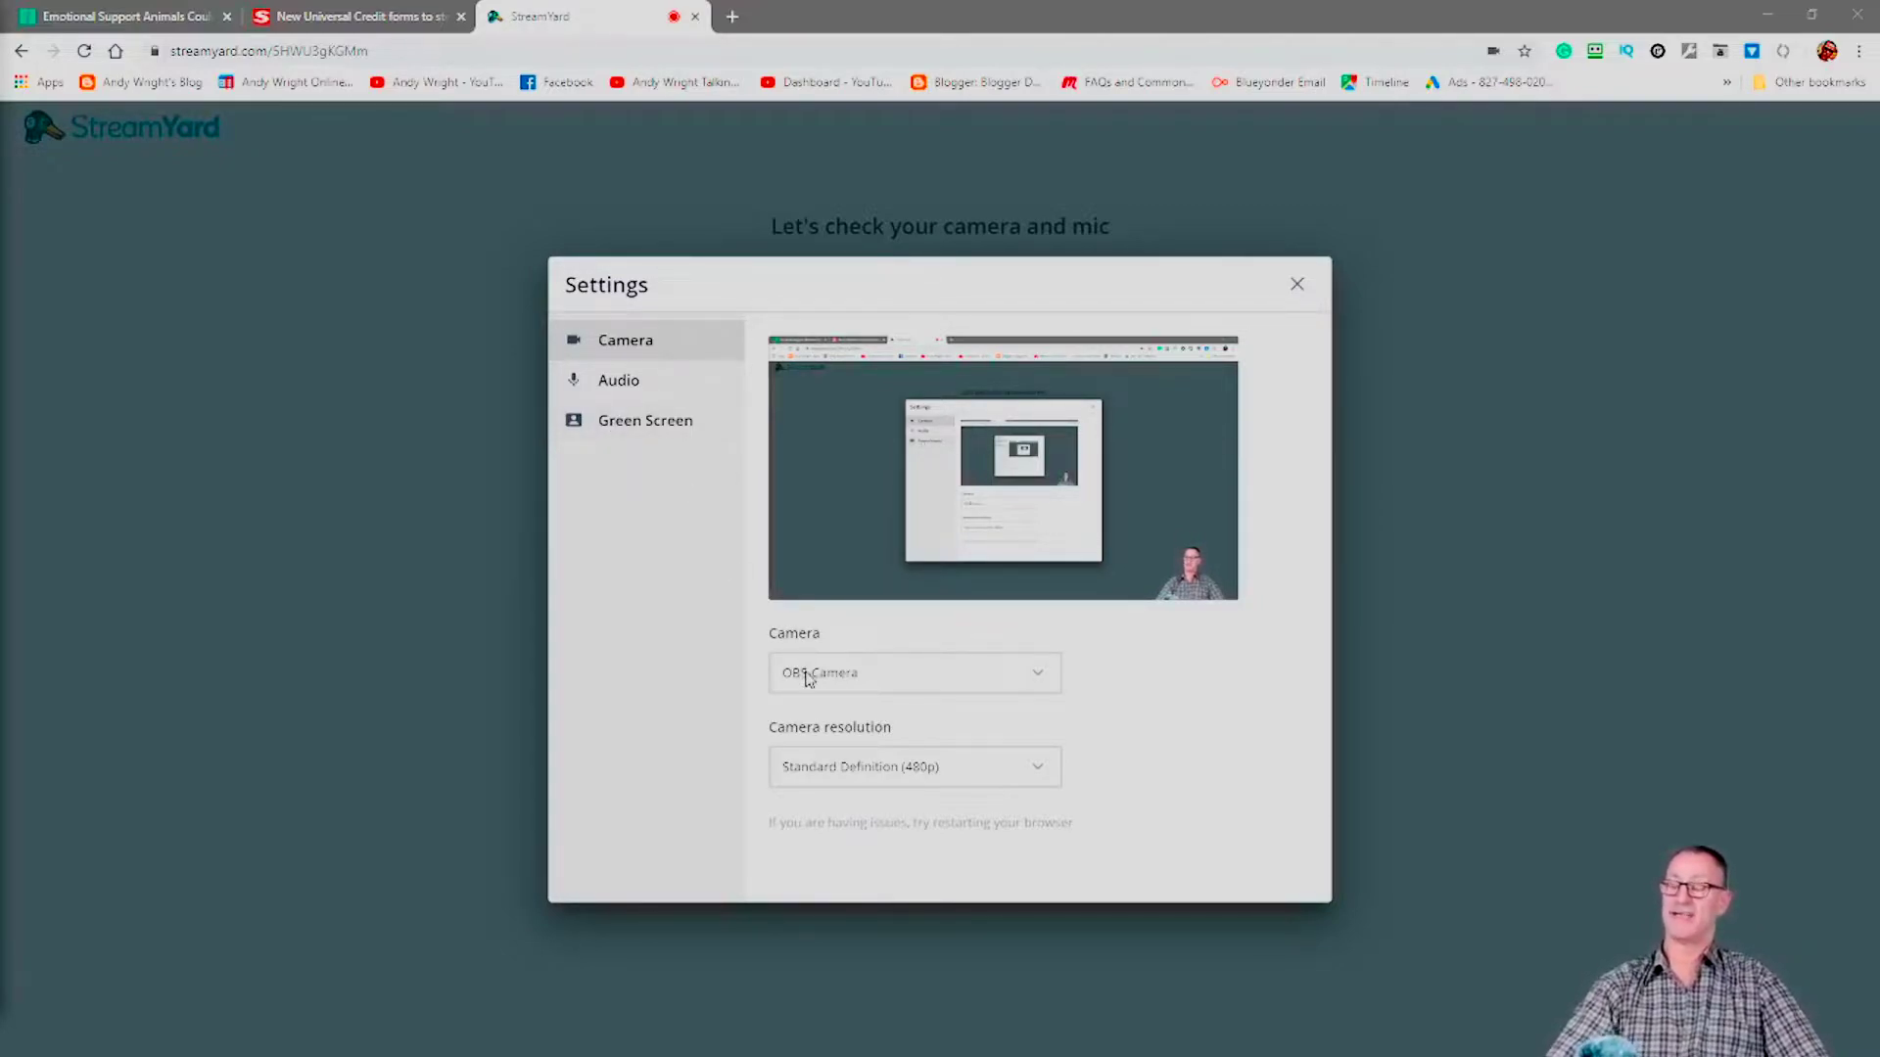
Review the speaker devices under Audio without changing them, then go to the Green Screen settings
left_click(666, 379)
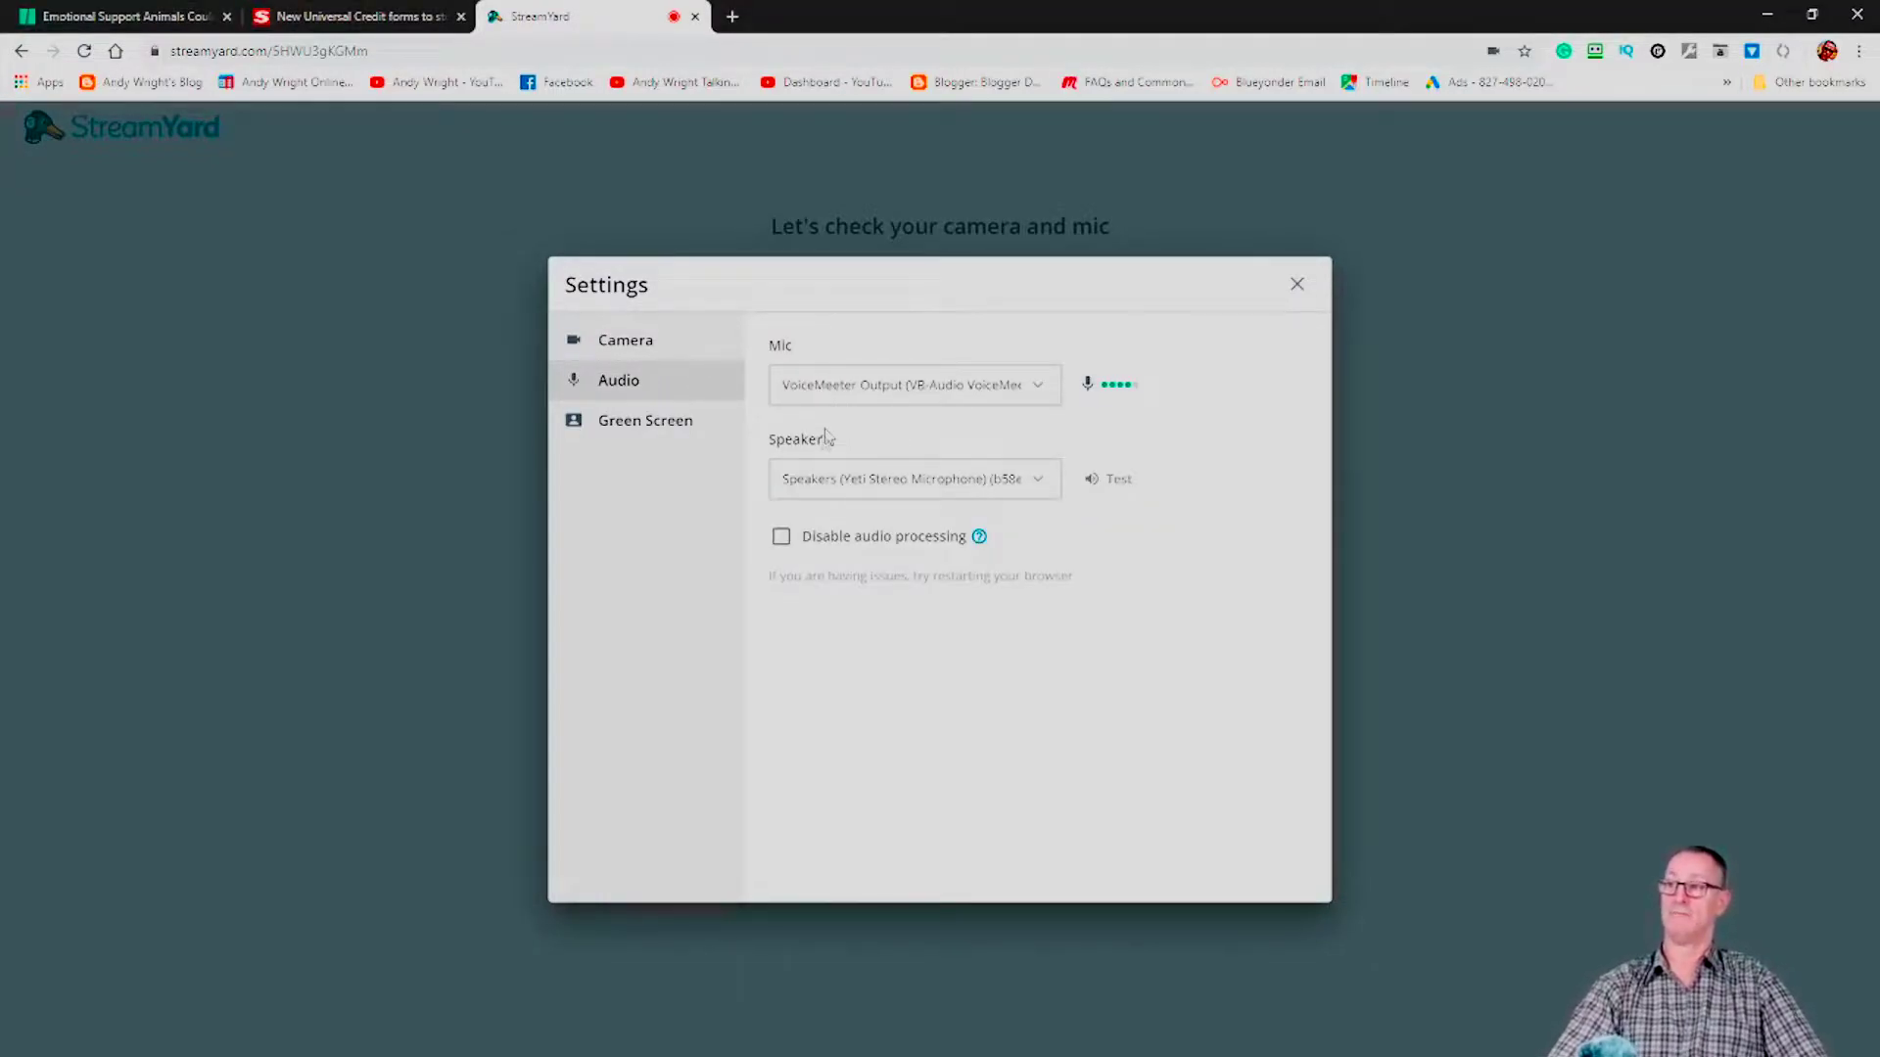
left_click(808, 489)
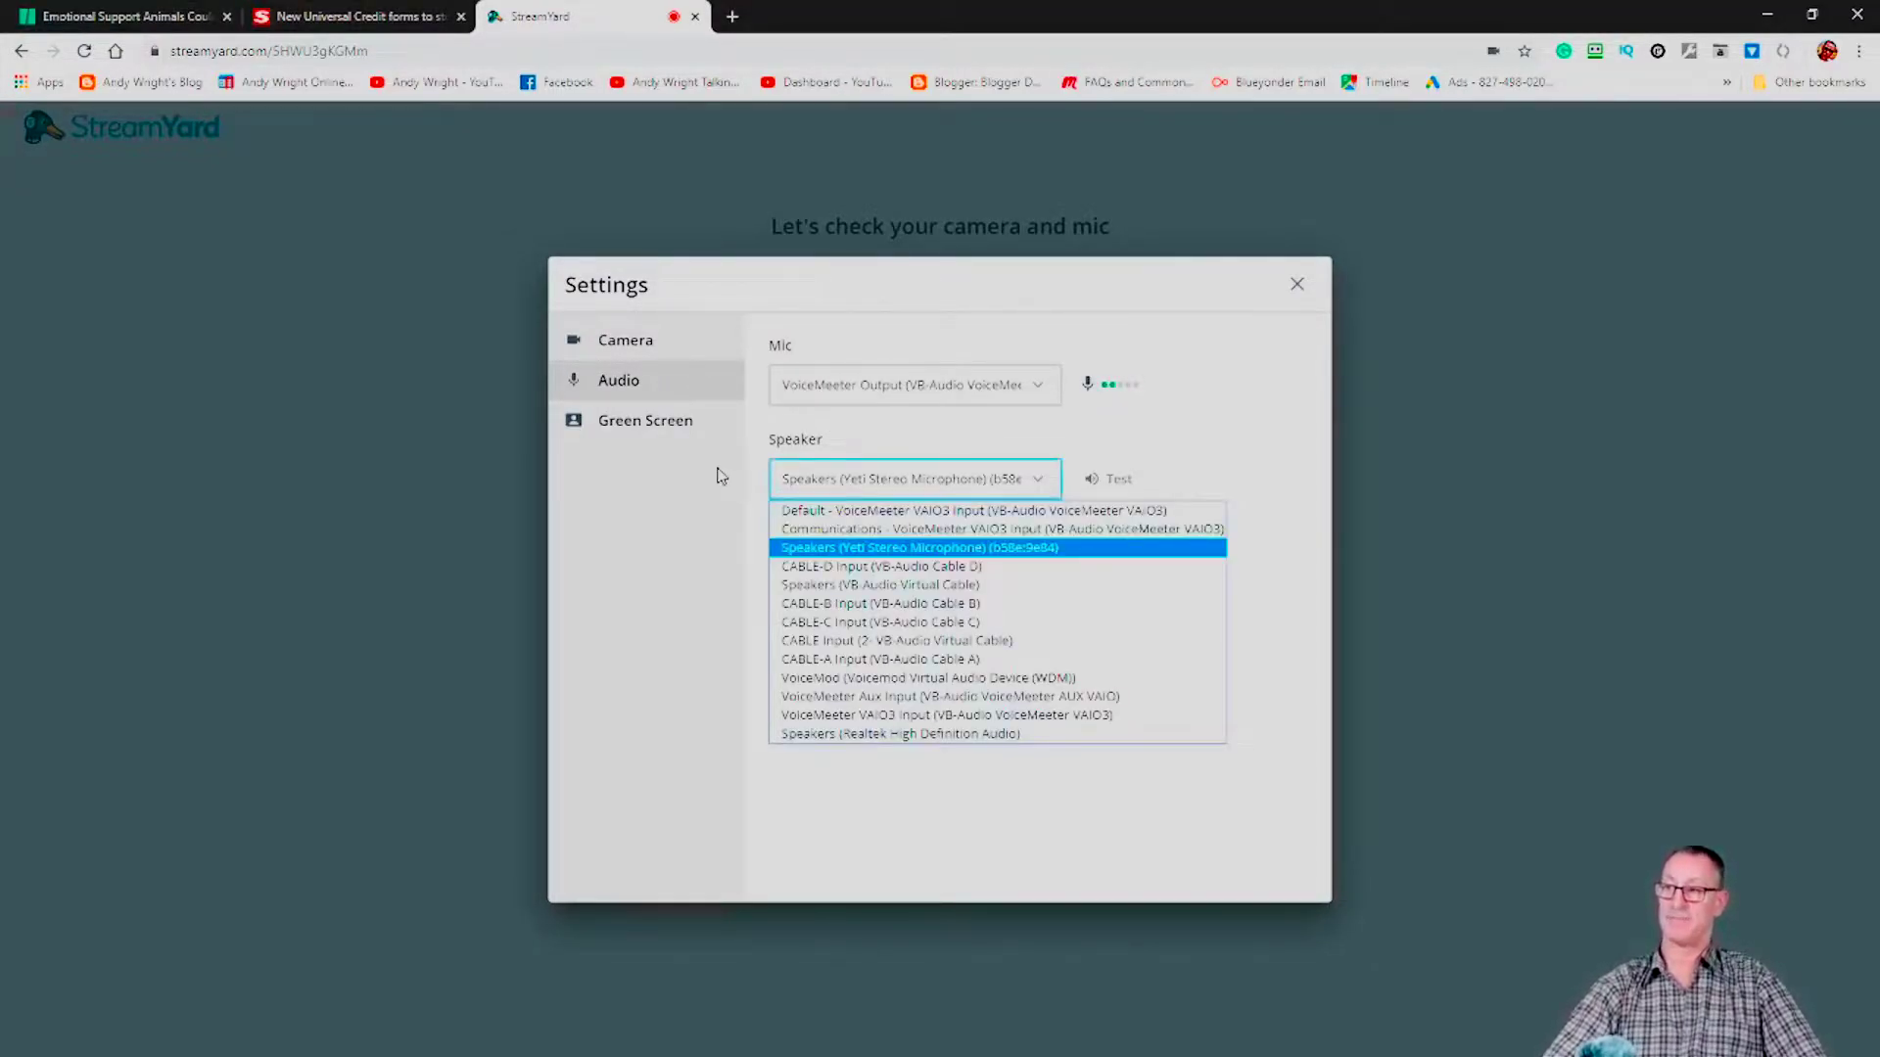
left_click(715, 472)
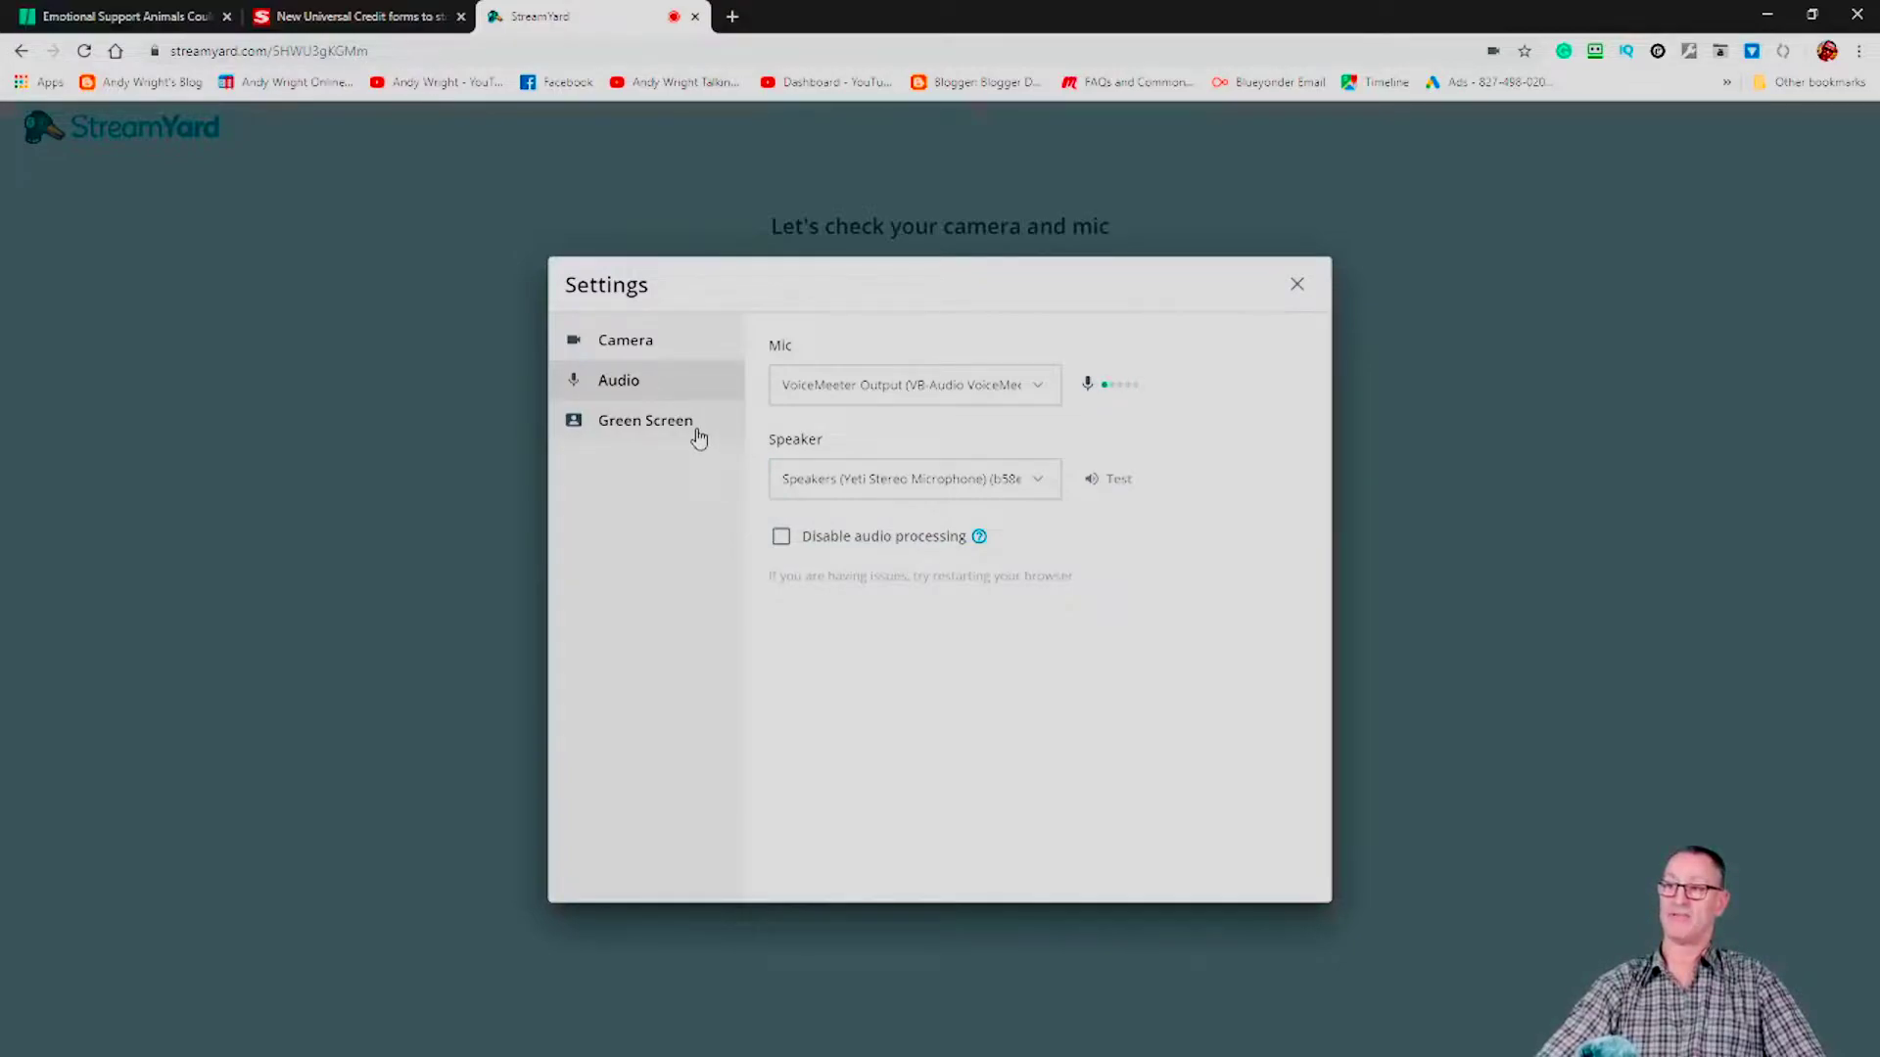
left_click(696, 431)
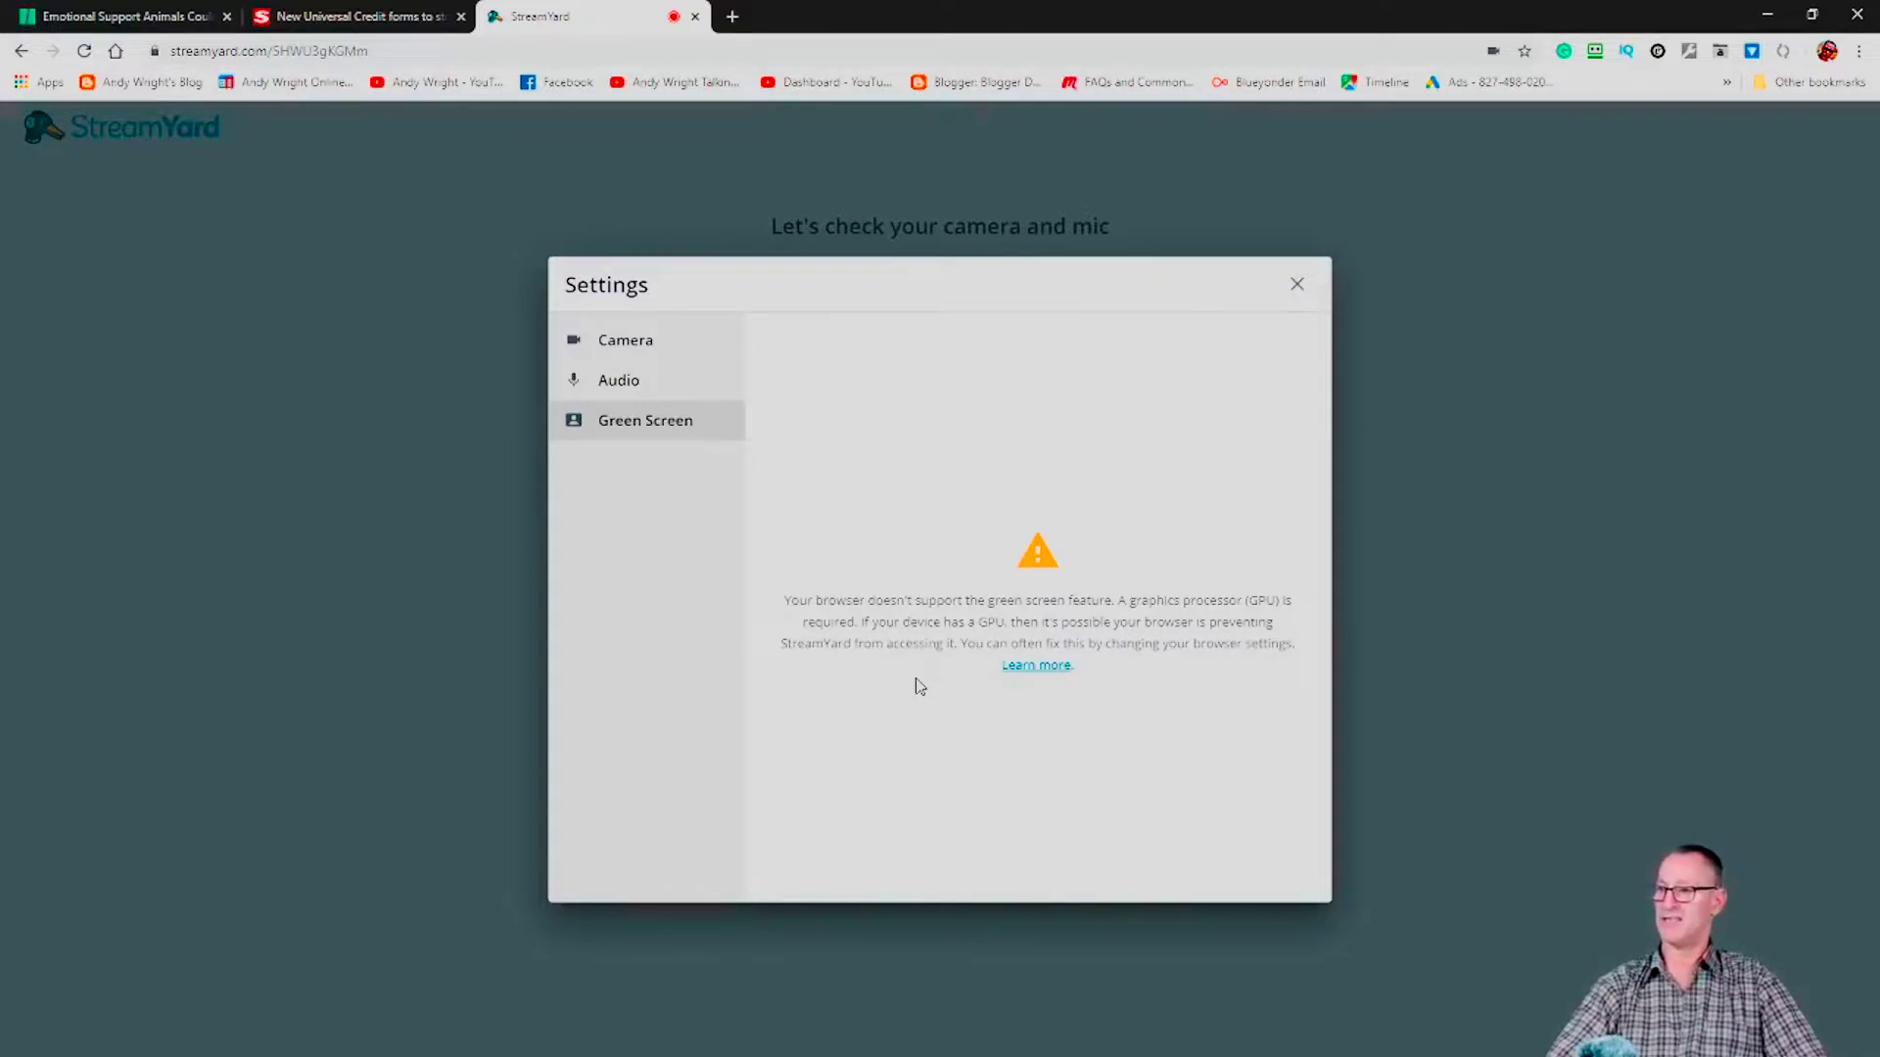
Open the green screen 'Learn more' guide, then go to Chrome's Settings page
left_click(1028, 669)
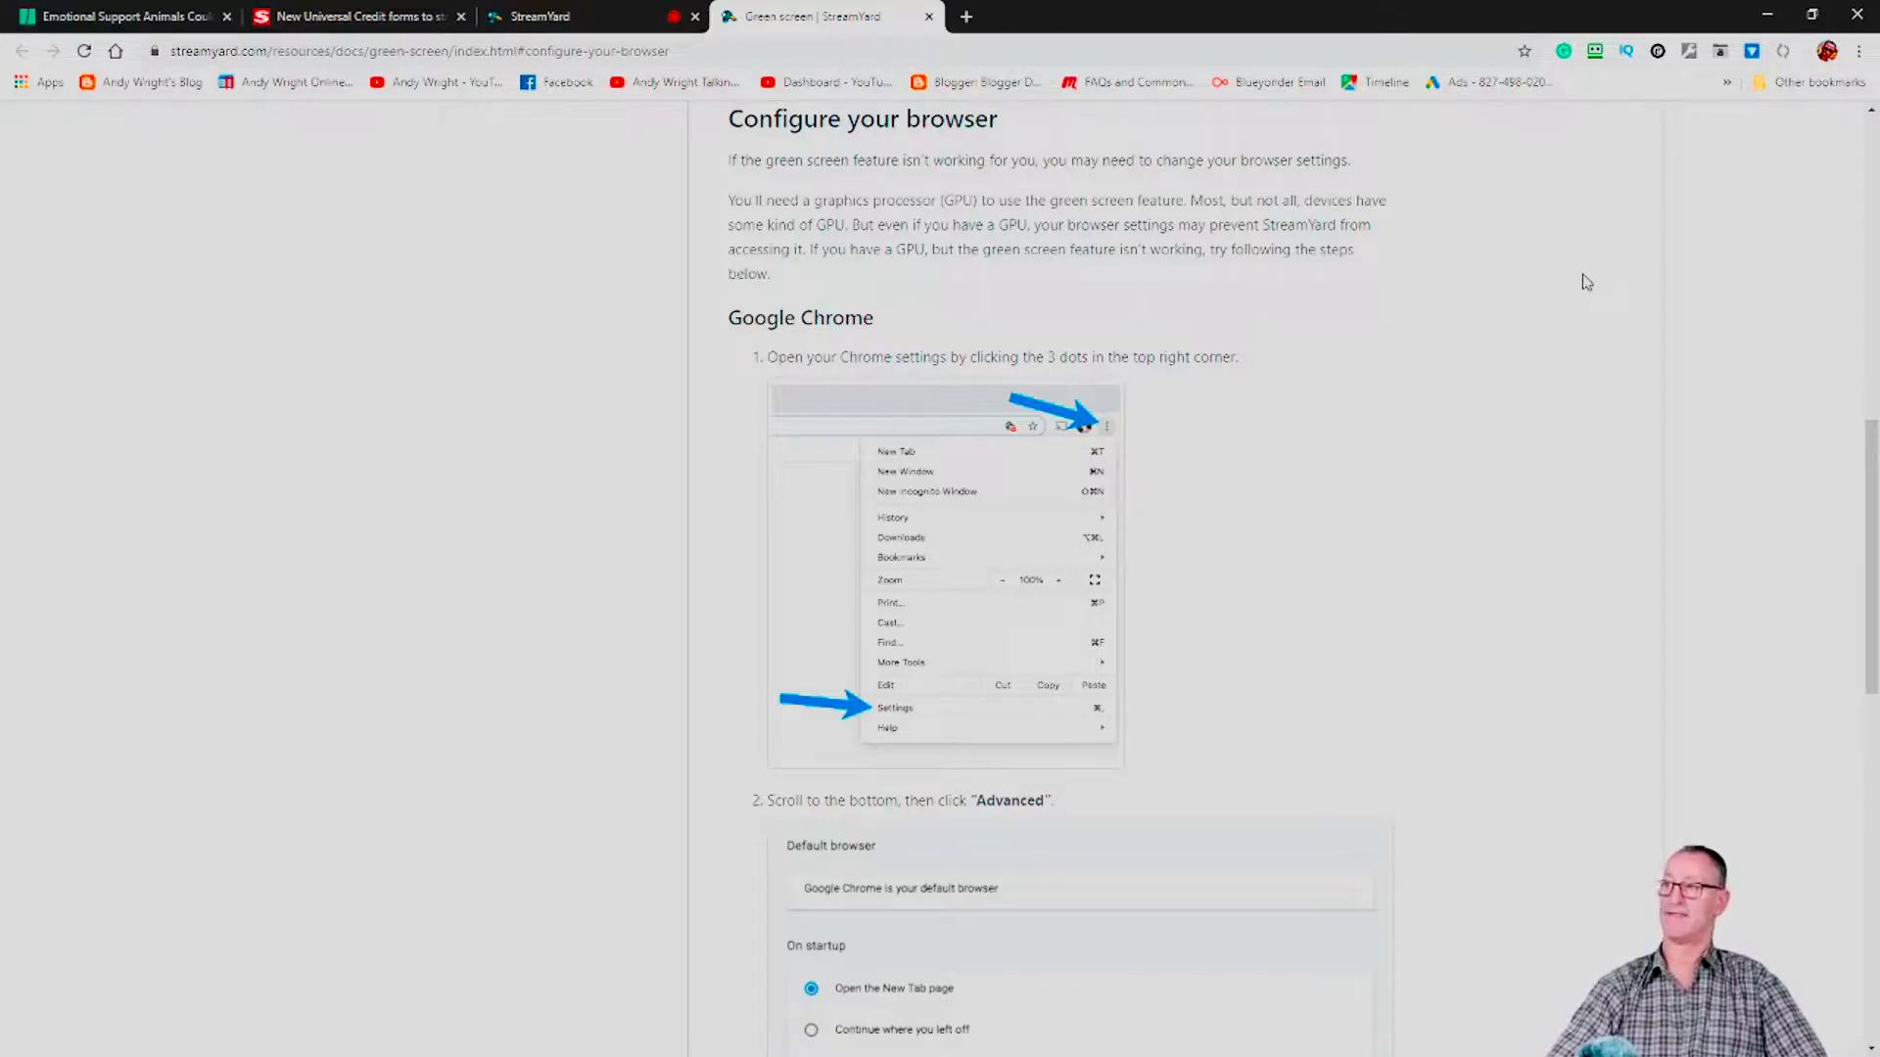
left_click(1859, 55)
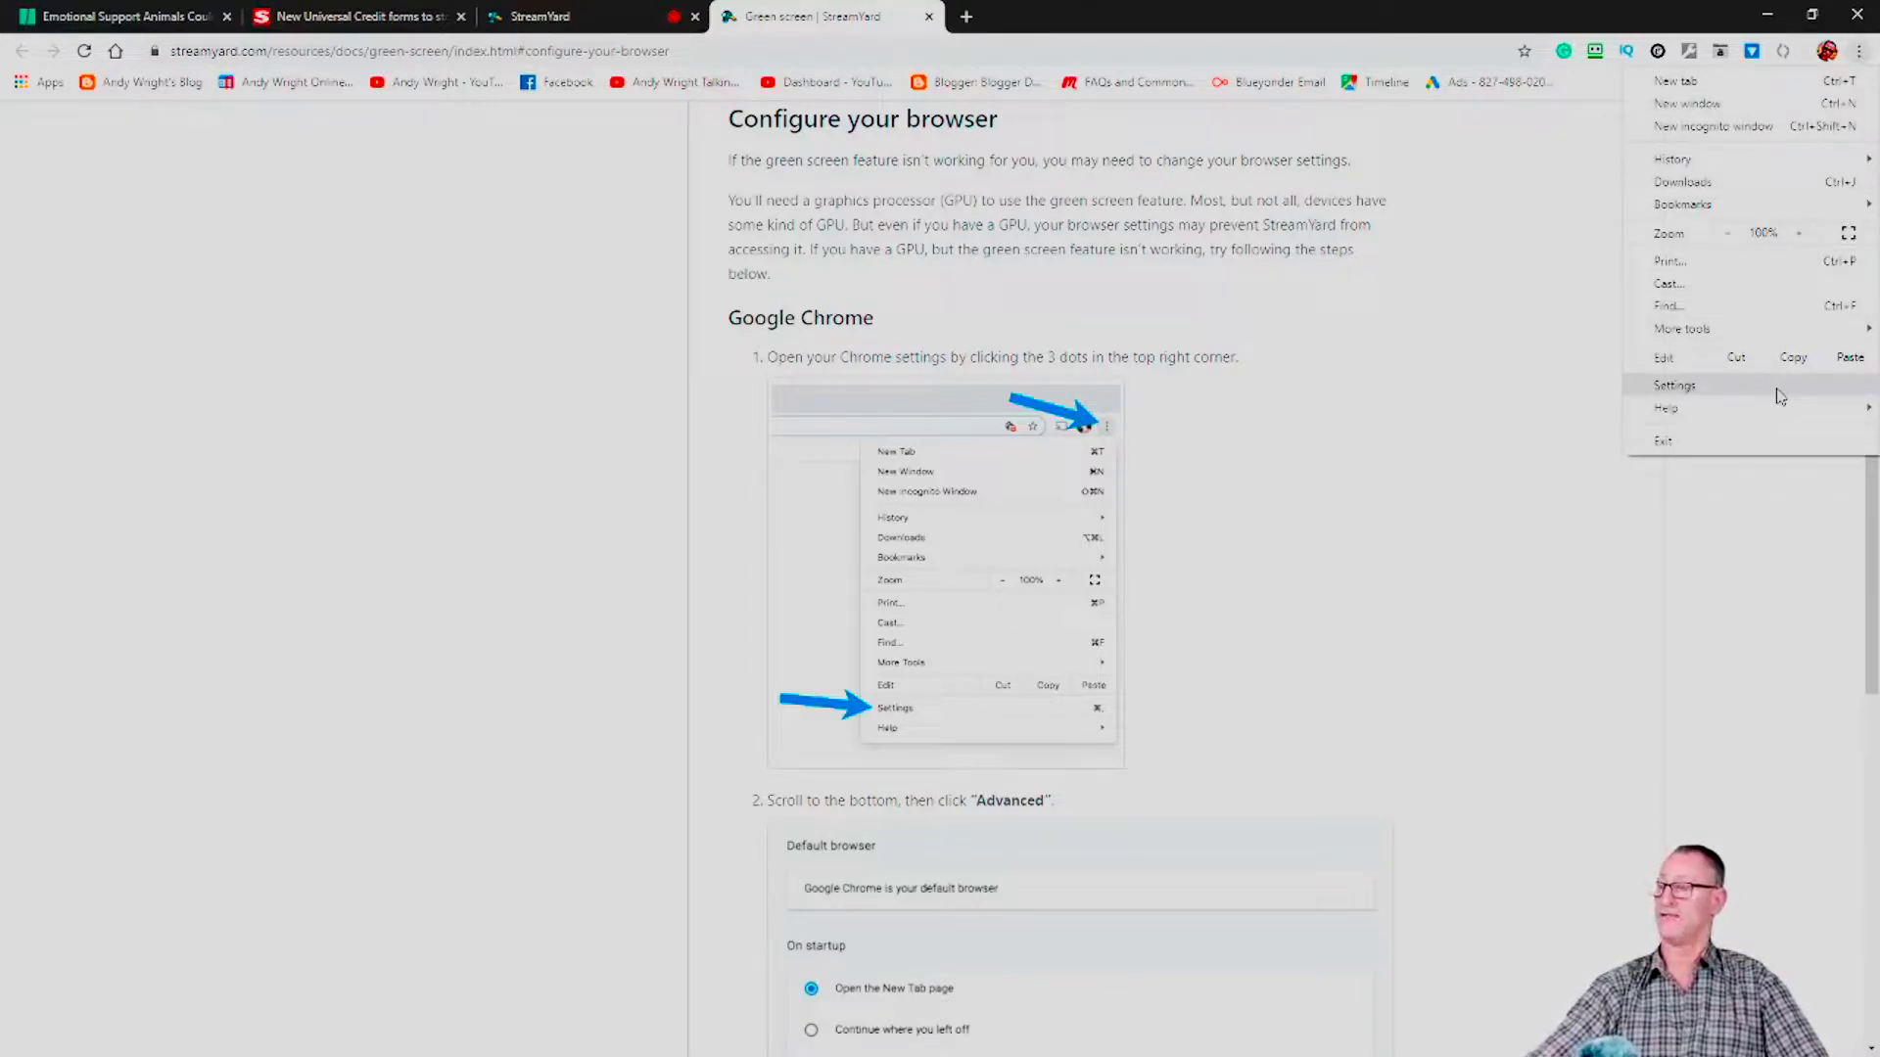
left_click(1780, 396)
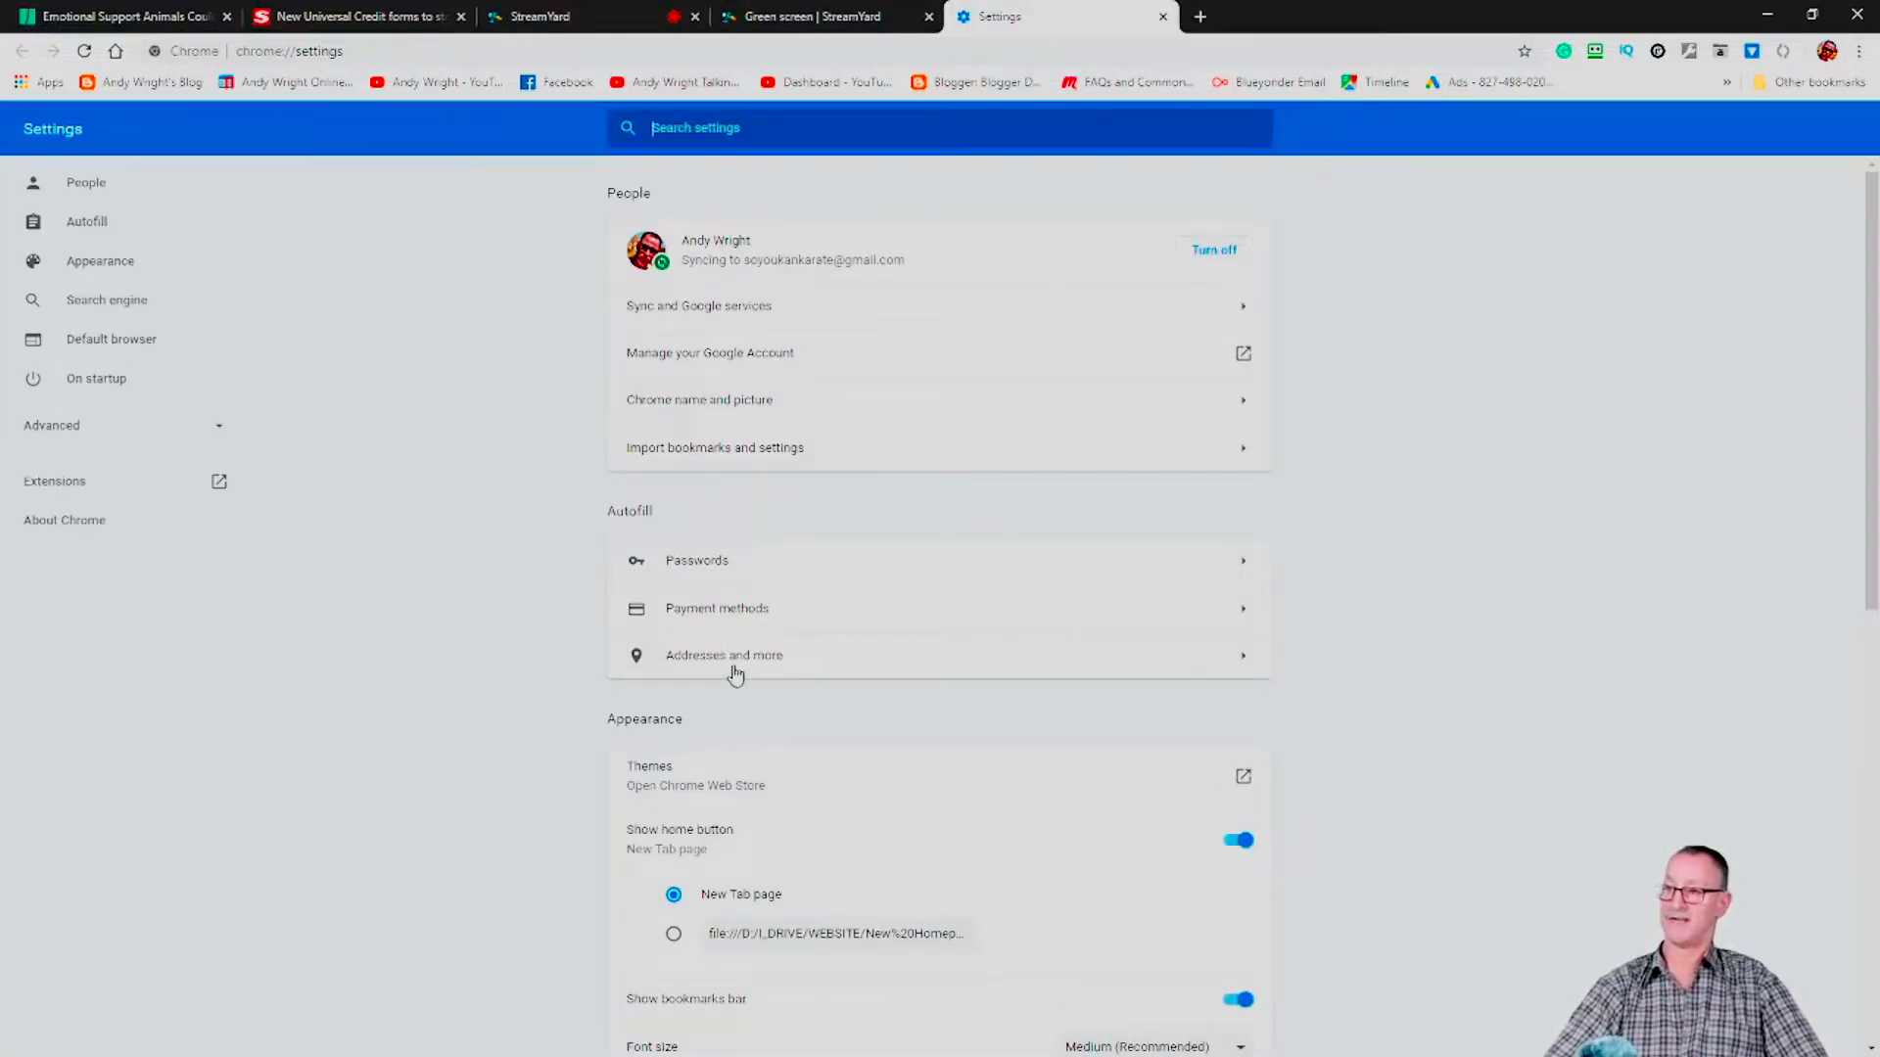
Switch on 'Use hardware acceleration when available' under Chrome's Advanced System settings
scroll(735, 675, "down", 5)
scroll(736, 674, "down", 4)
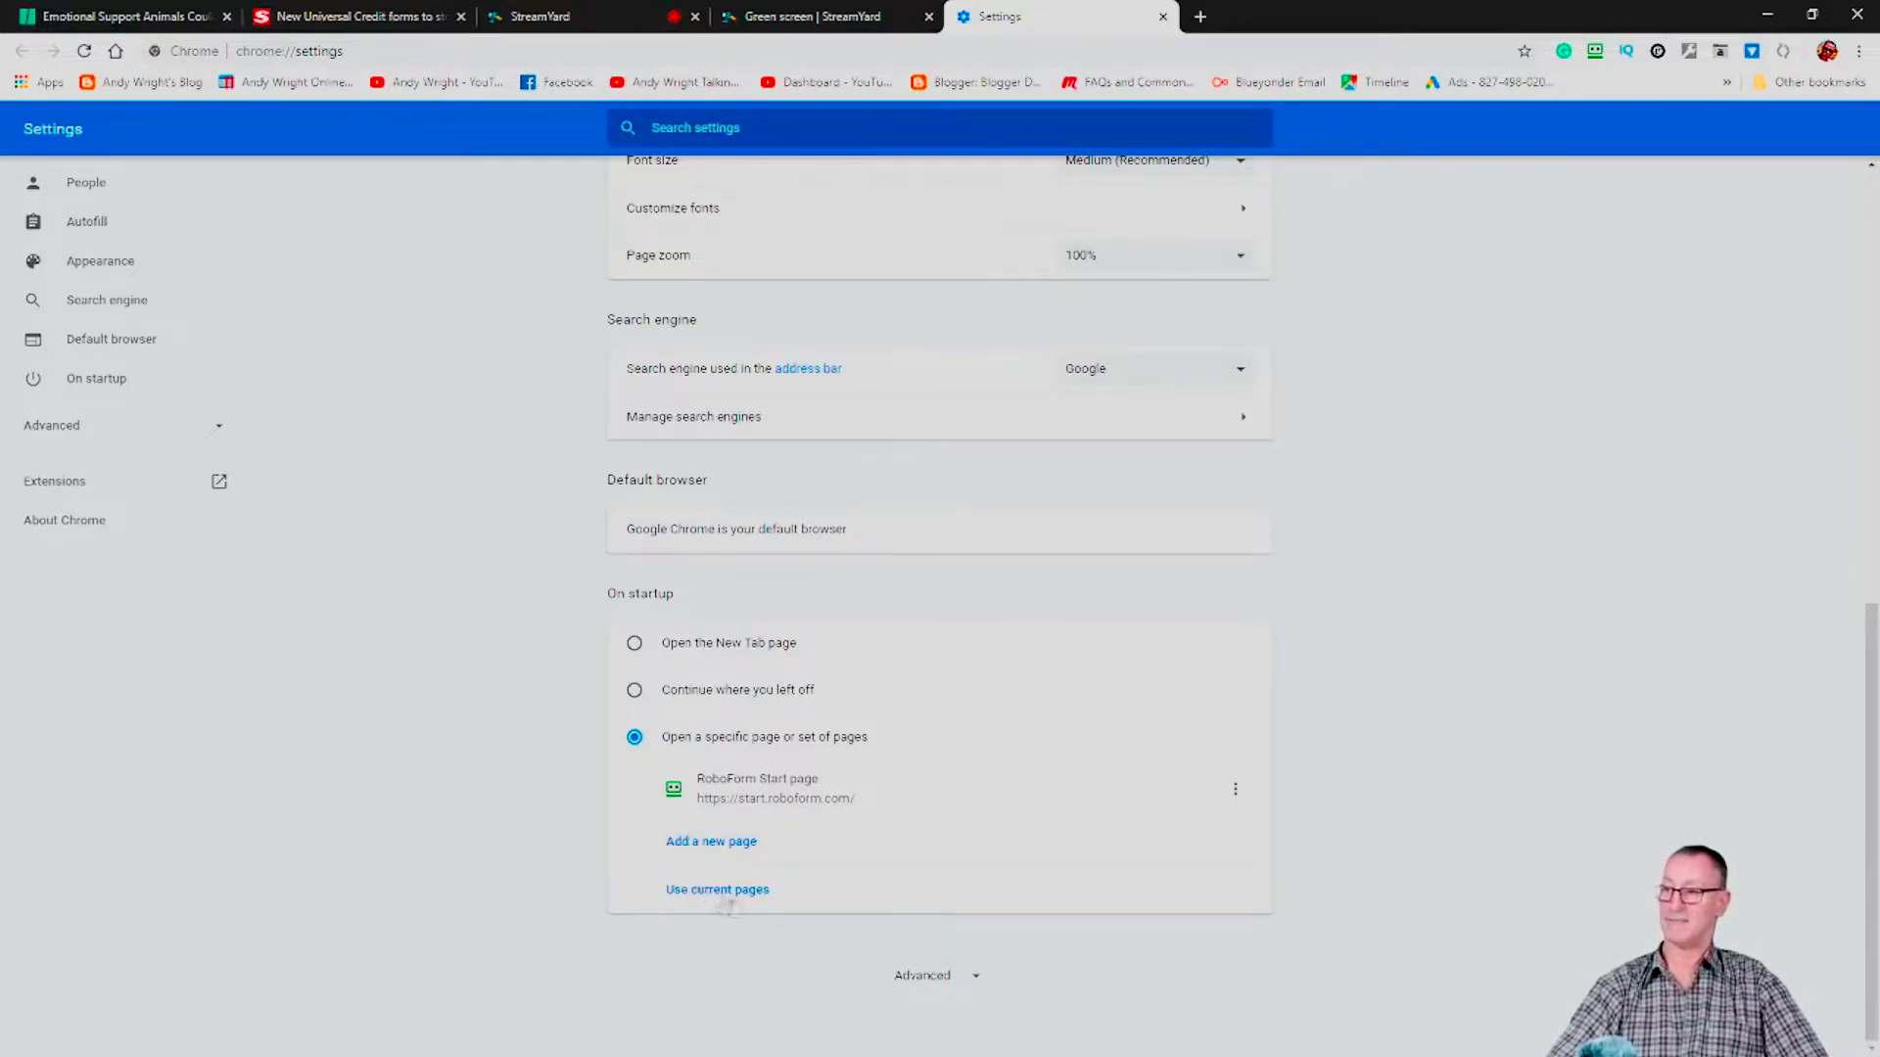
left_click(919, 977)
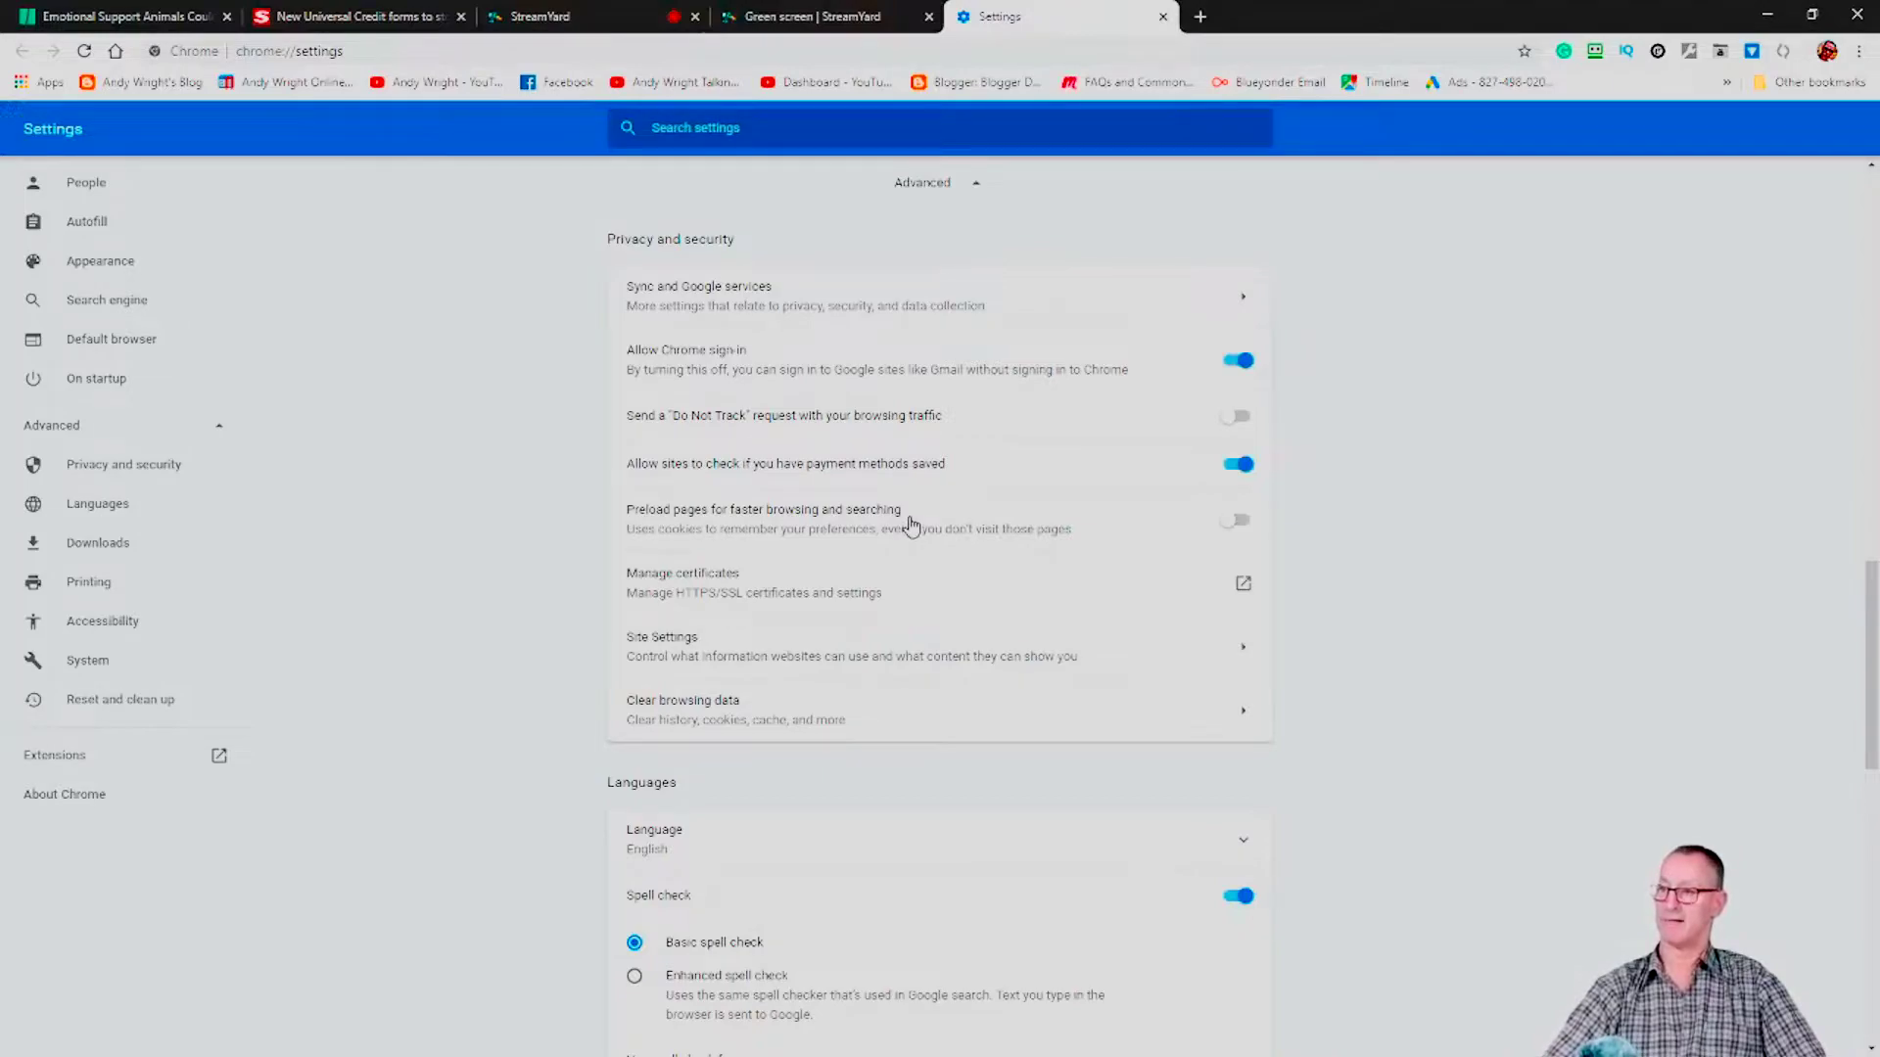
scroll(912, 529, "down", 5)
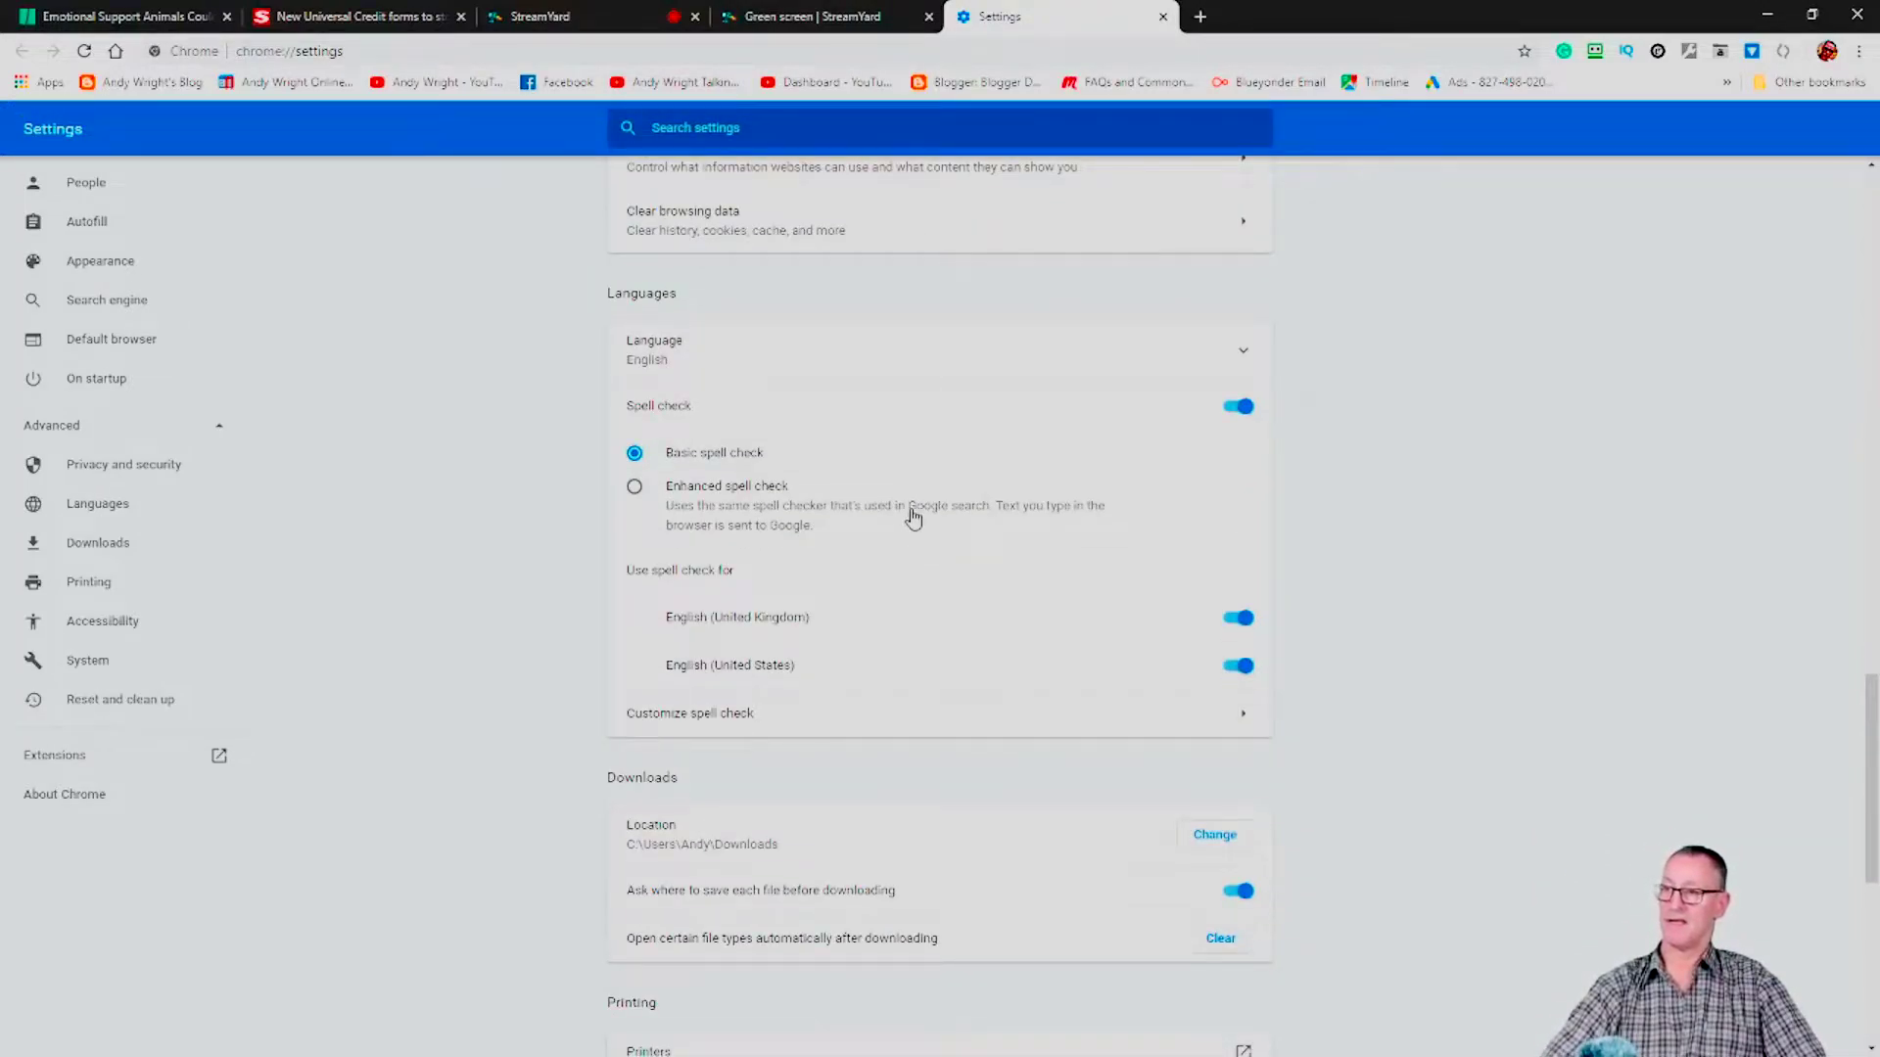
scroll(911, 526, "down", 5)
scroll(913, 519, "down", 2)
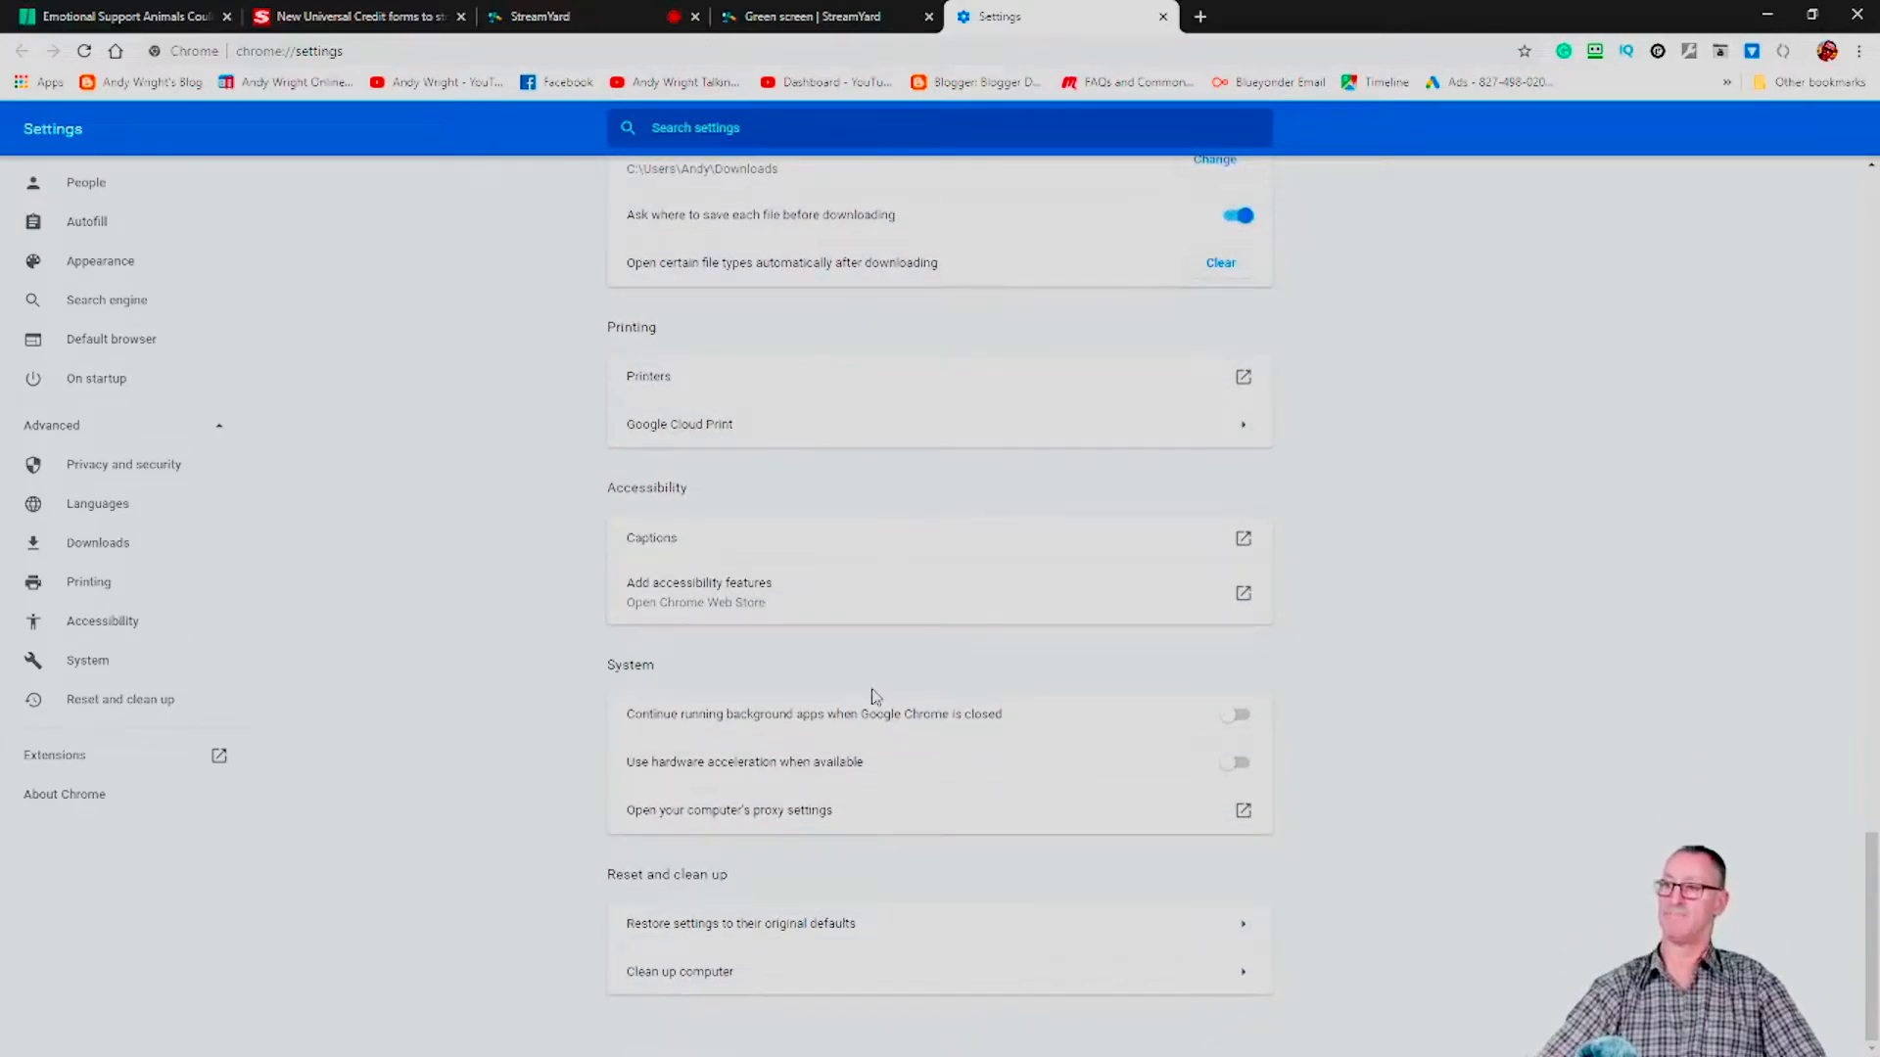
left_click(1241, 768)
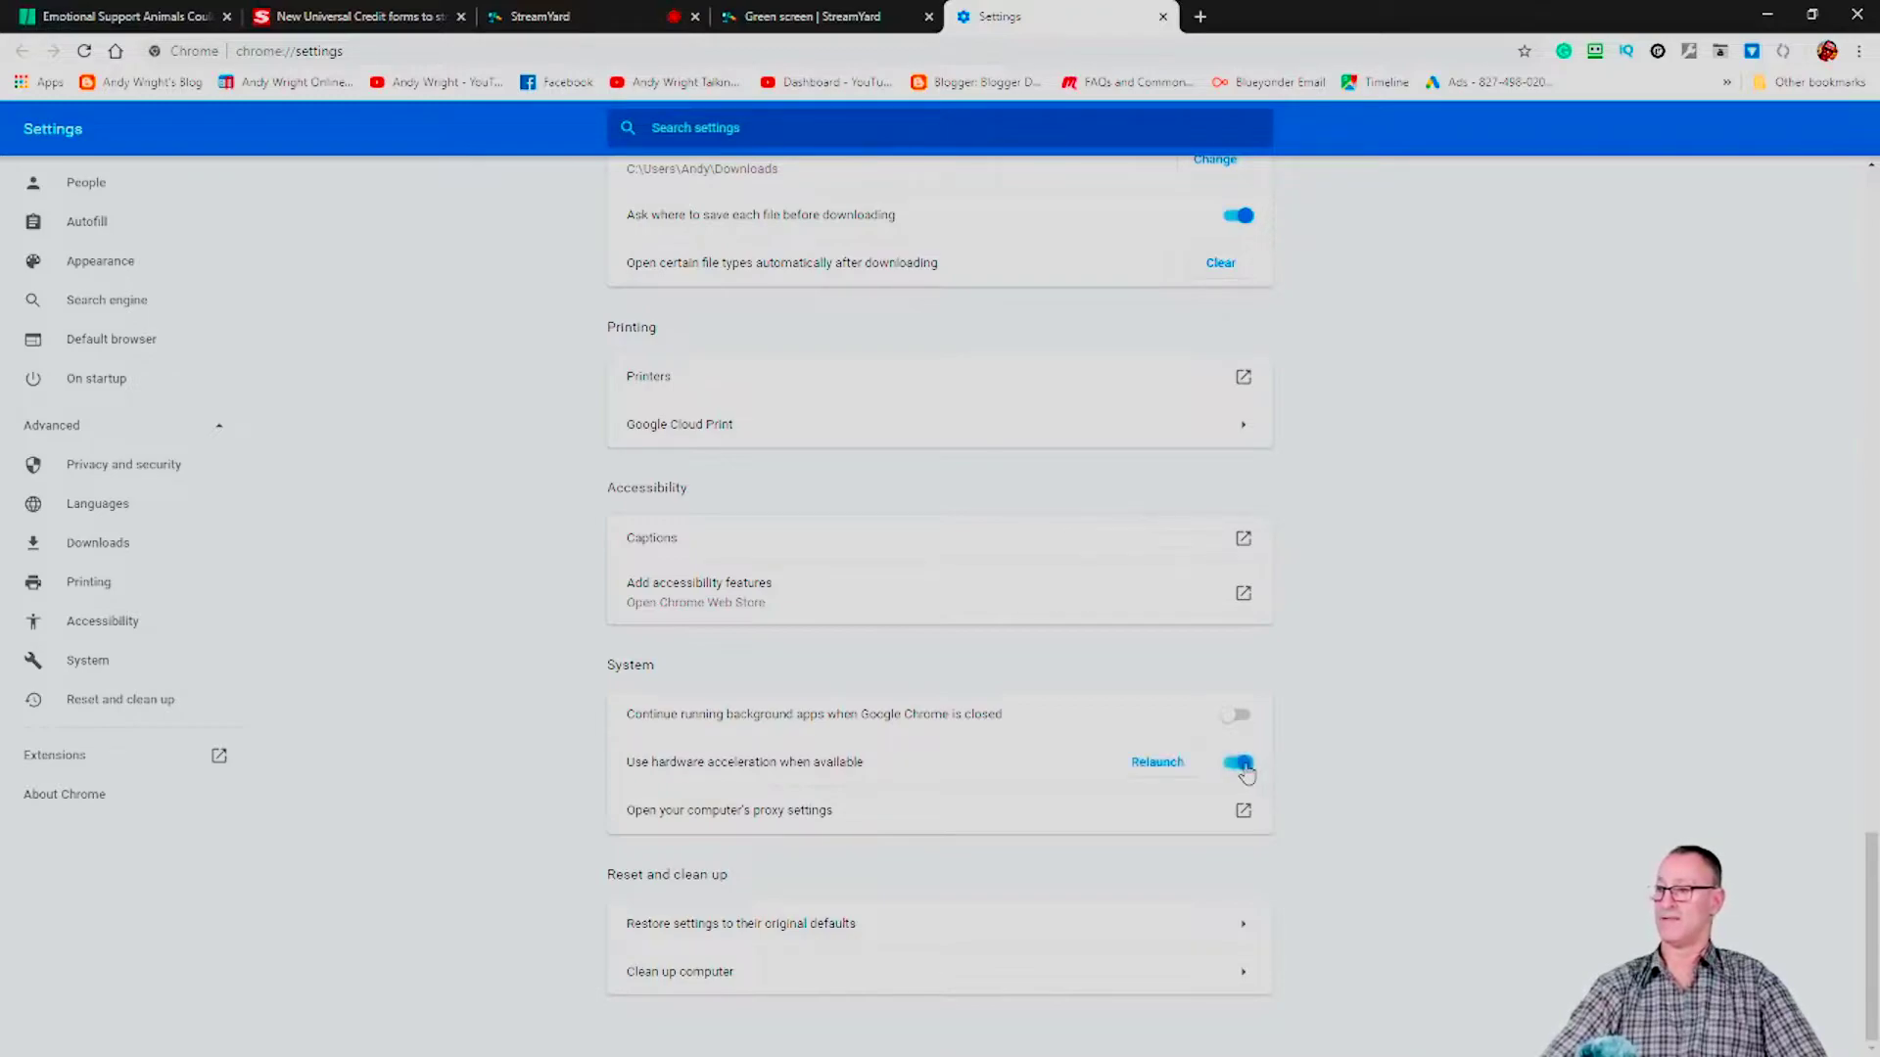
Relaunch Chrome and return to the StreamYard camera check tab
left_click(1160, 766)
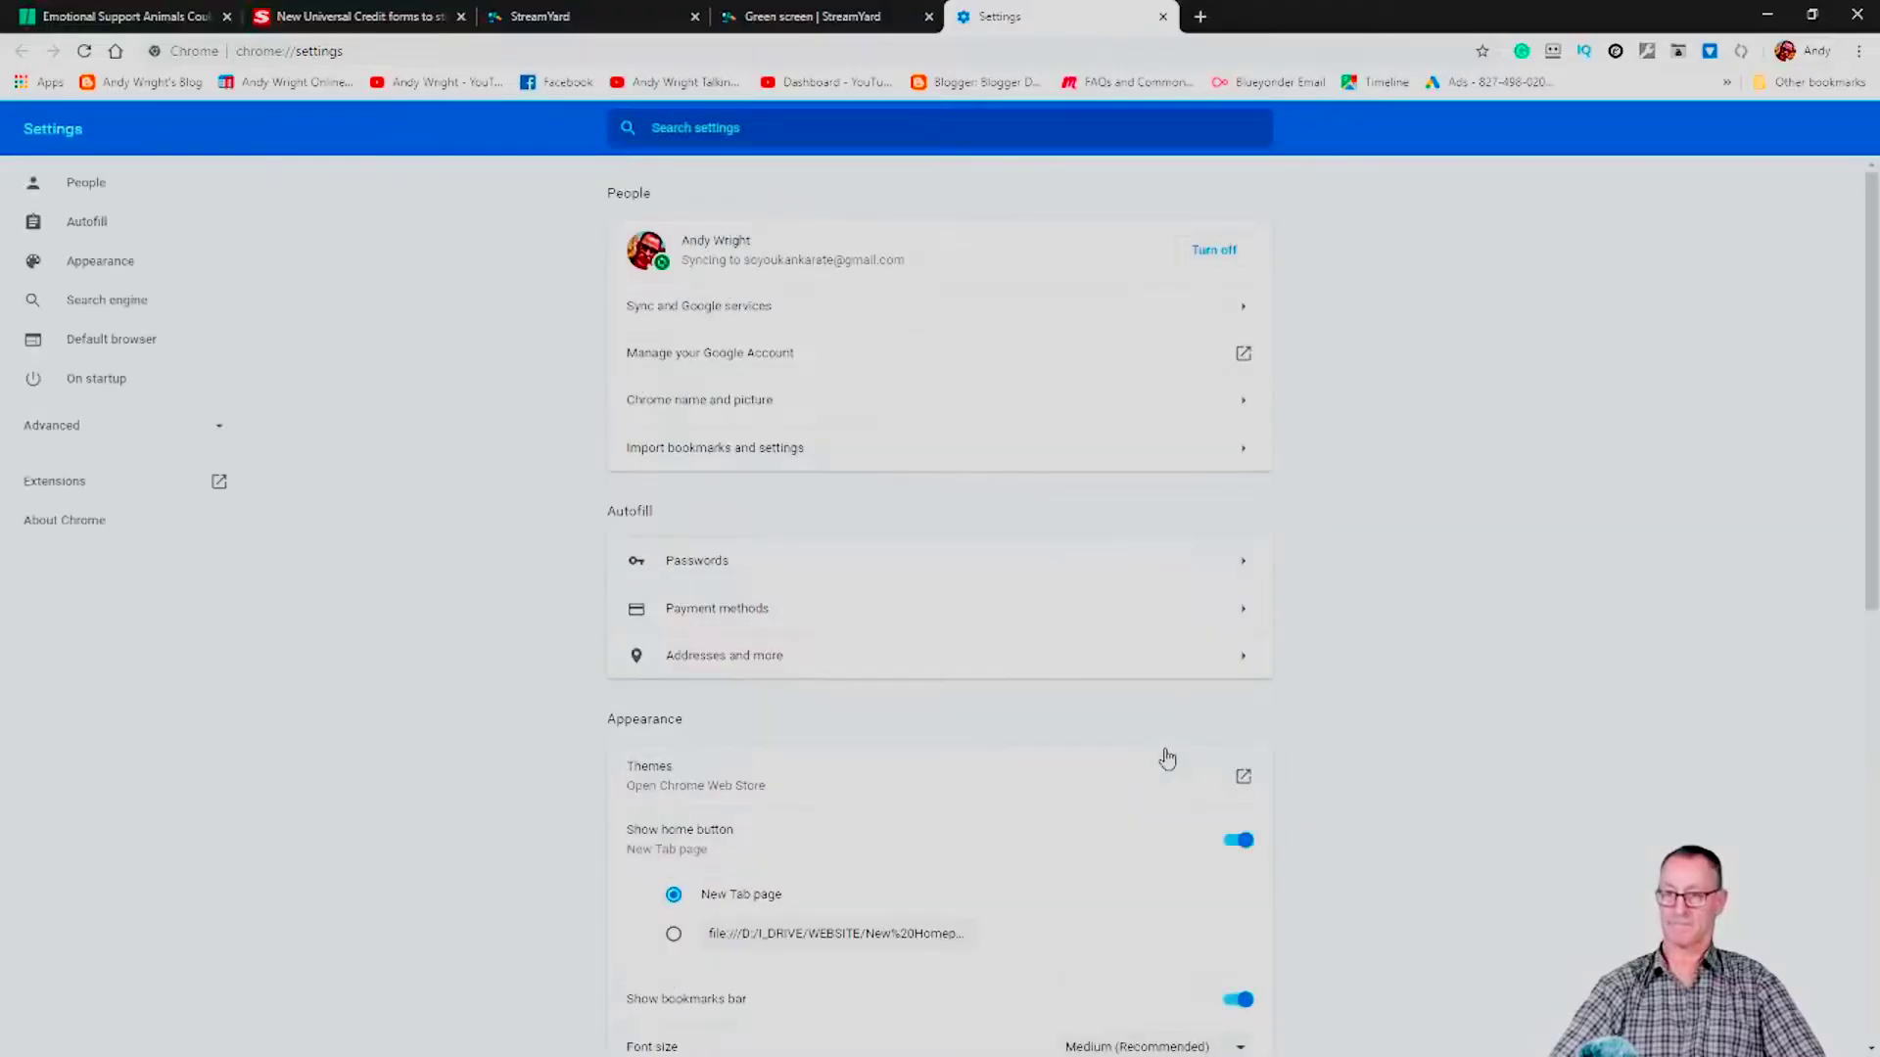
scroll(1165, 757, "down", 6)
scroll(1162, 754, "up", 6)
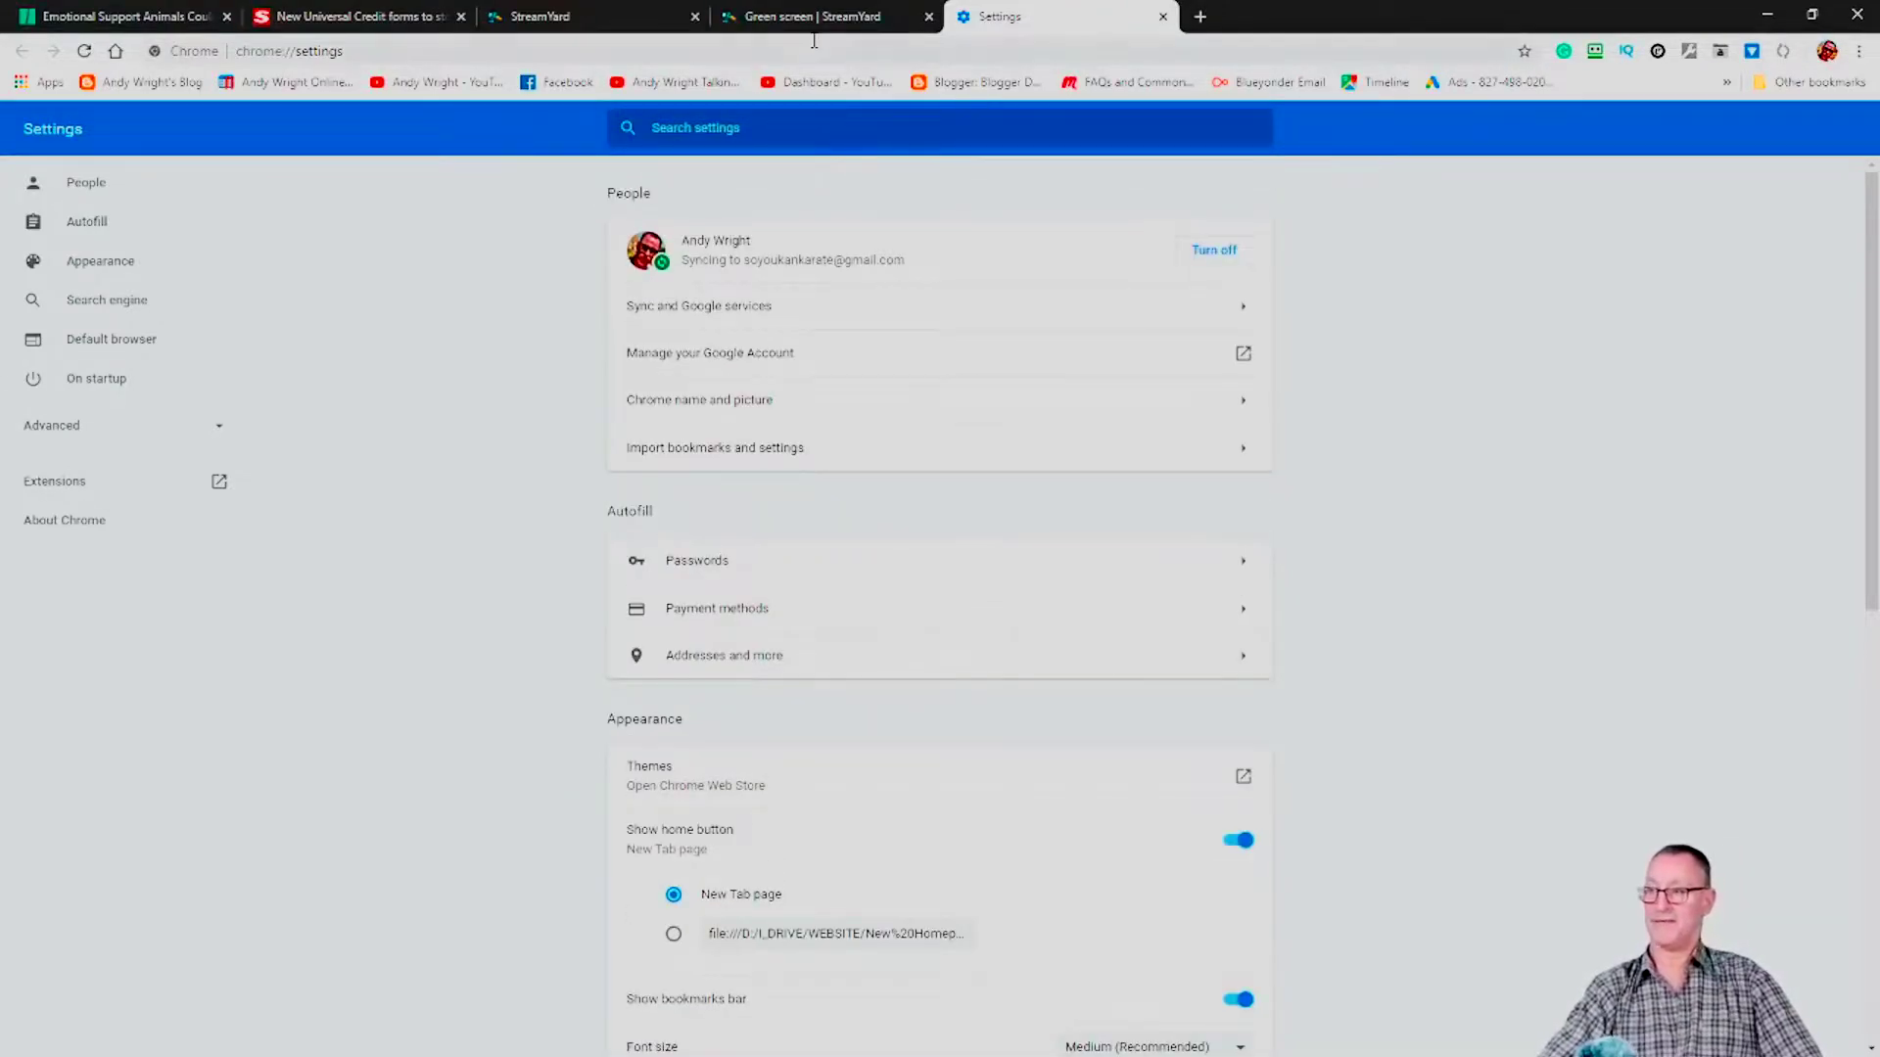
left_click(815, 19)
key("ctrl+shift+Tab")
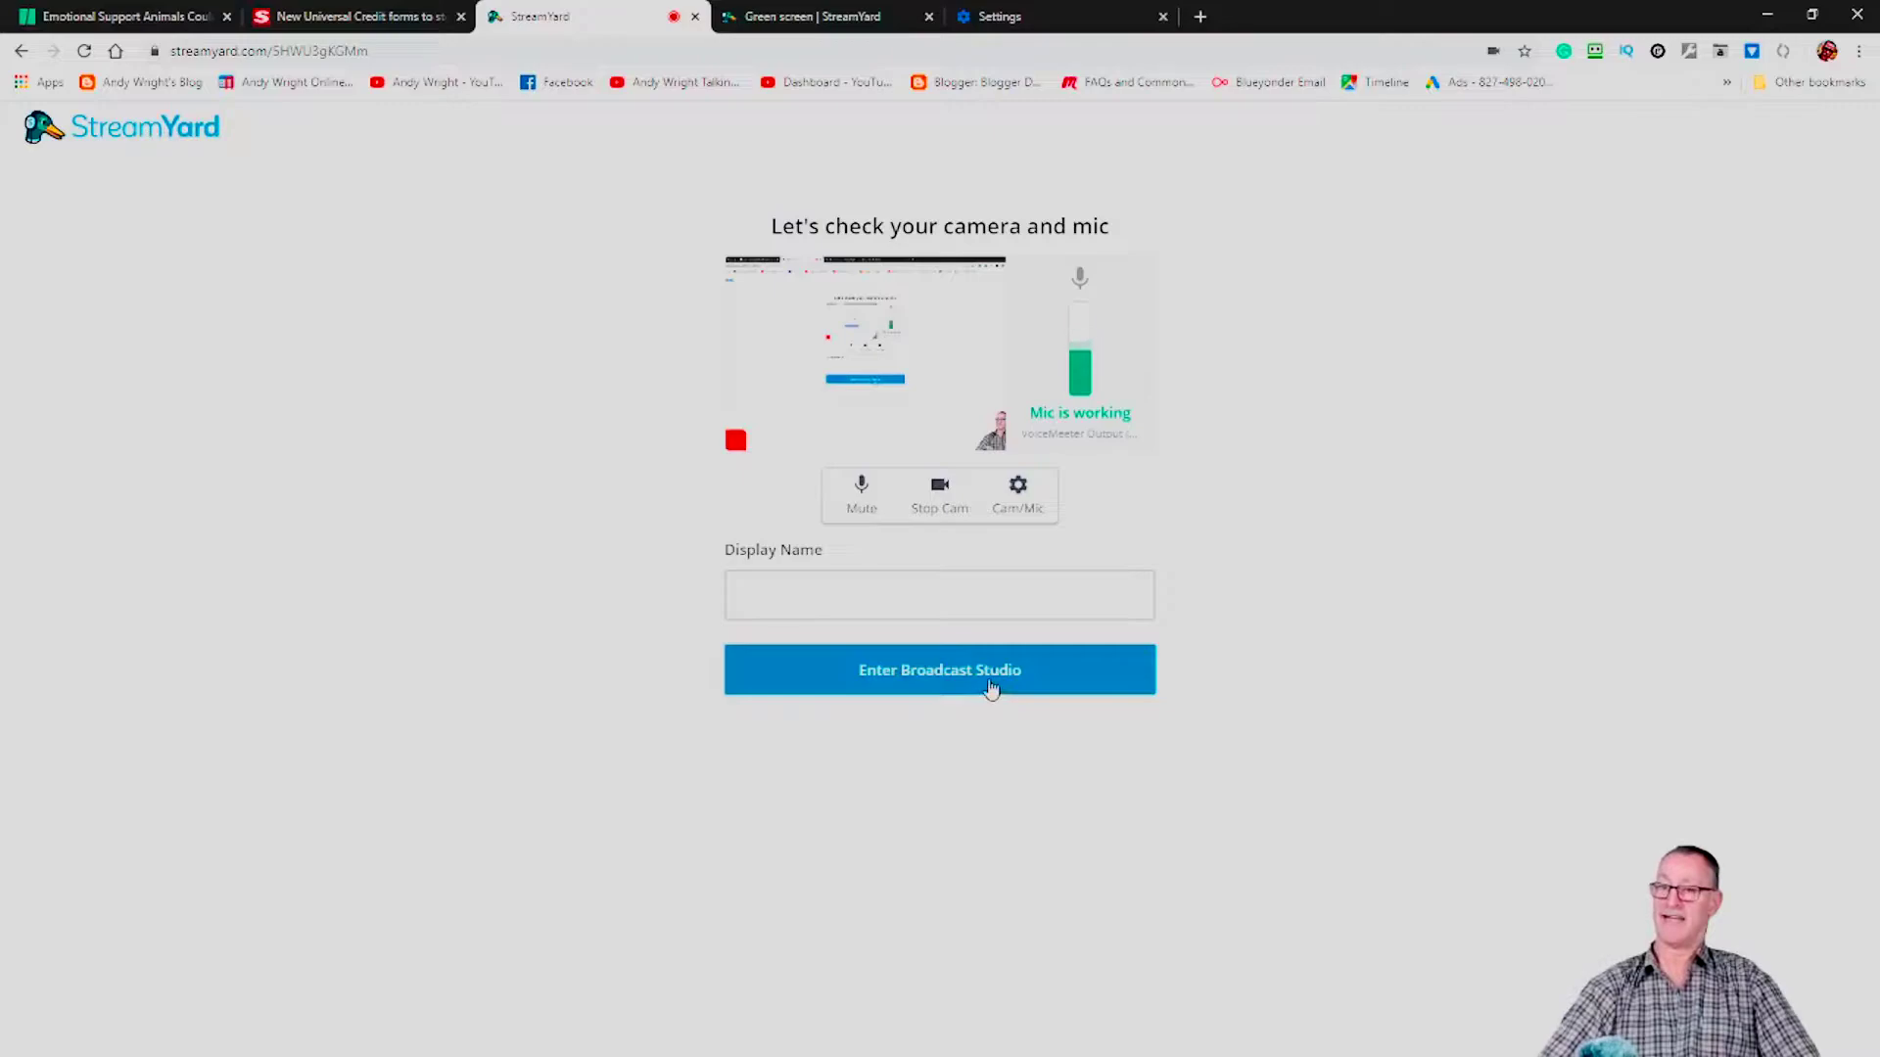
Reopen the Cam/Mic settings, accept the green screen prompt, and pick the brick wall background
left_click(1019, 497)
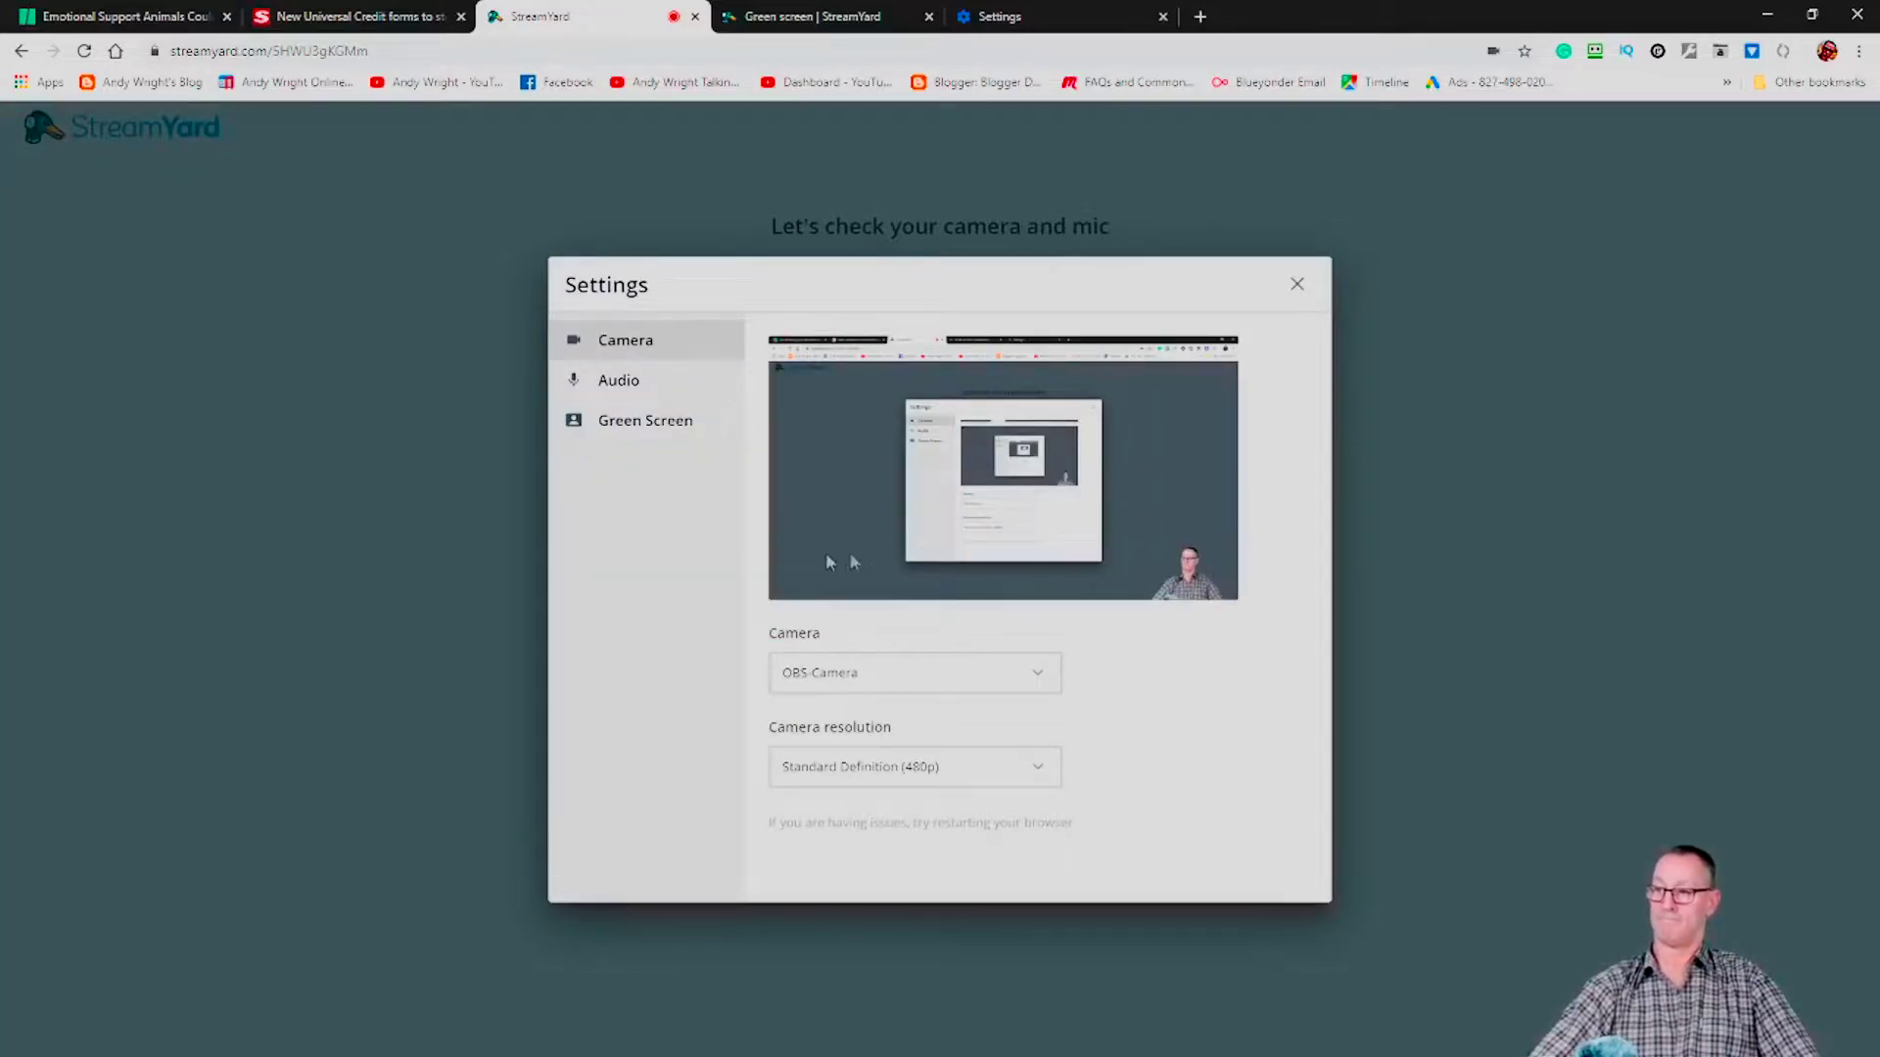
left_click(655, 431)
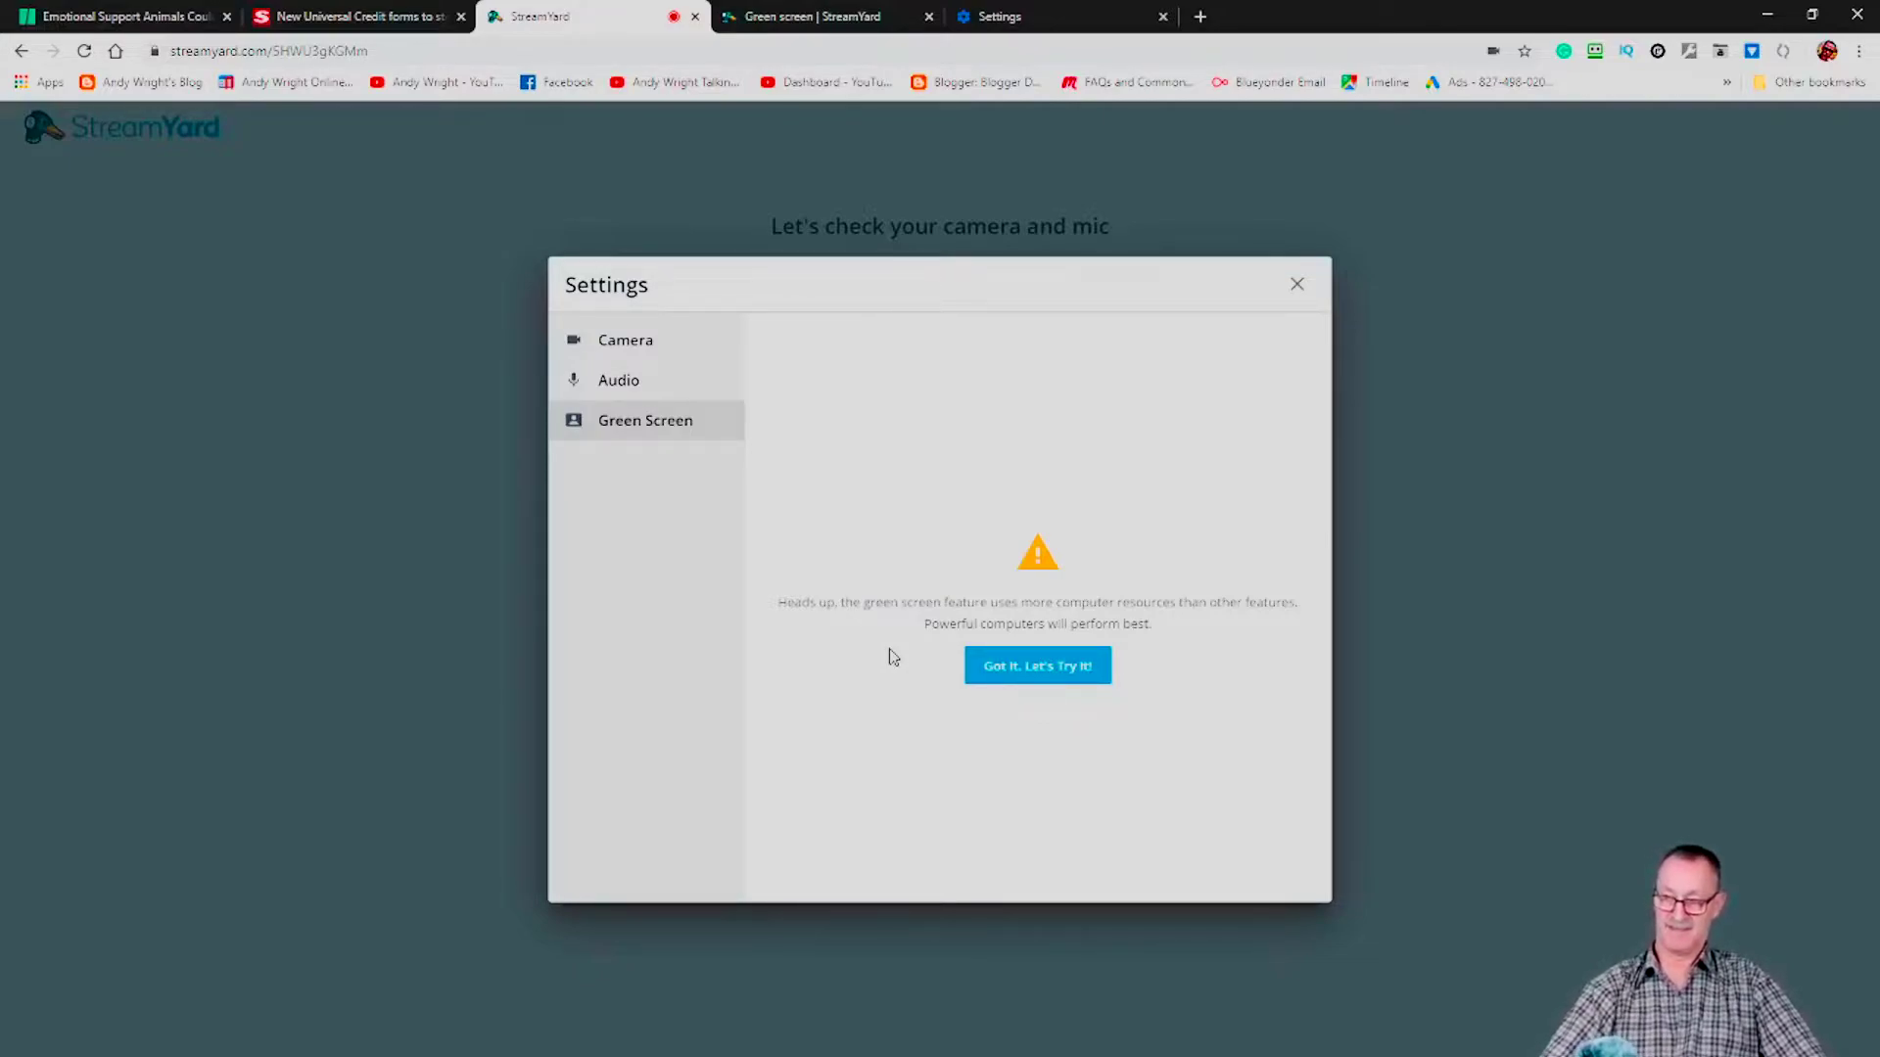
left_click(1044, 666)
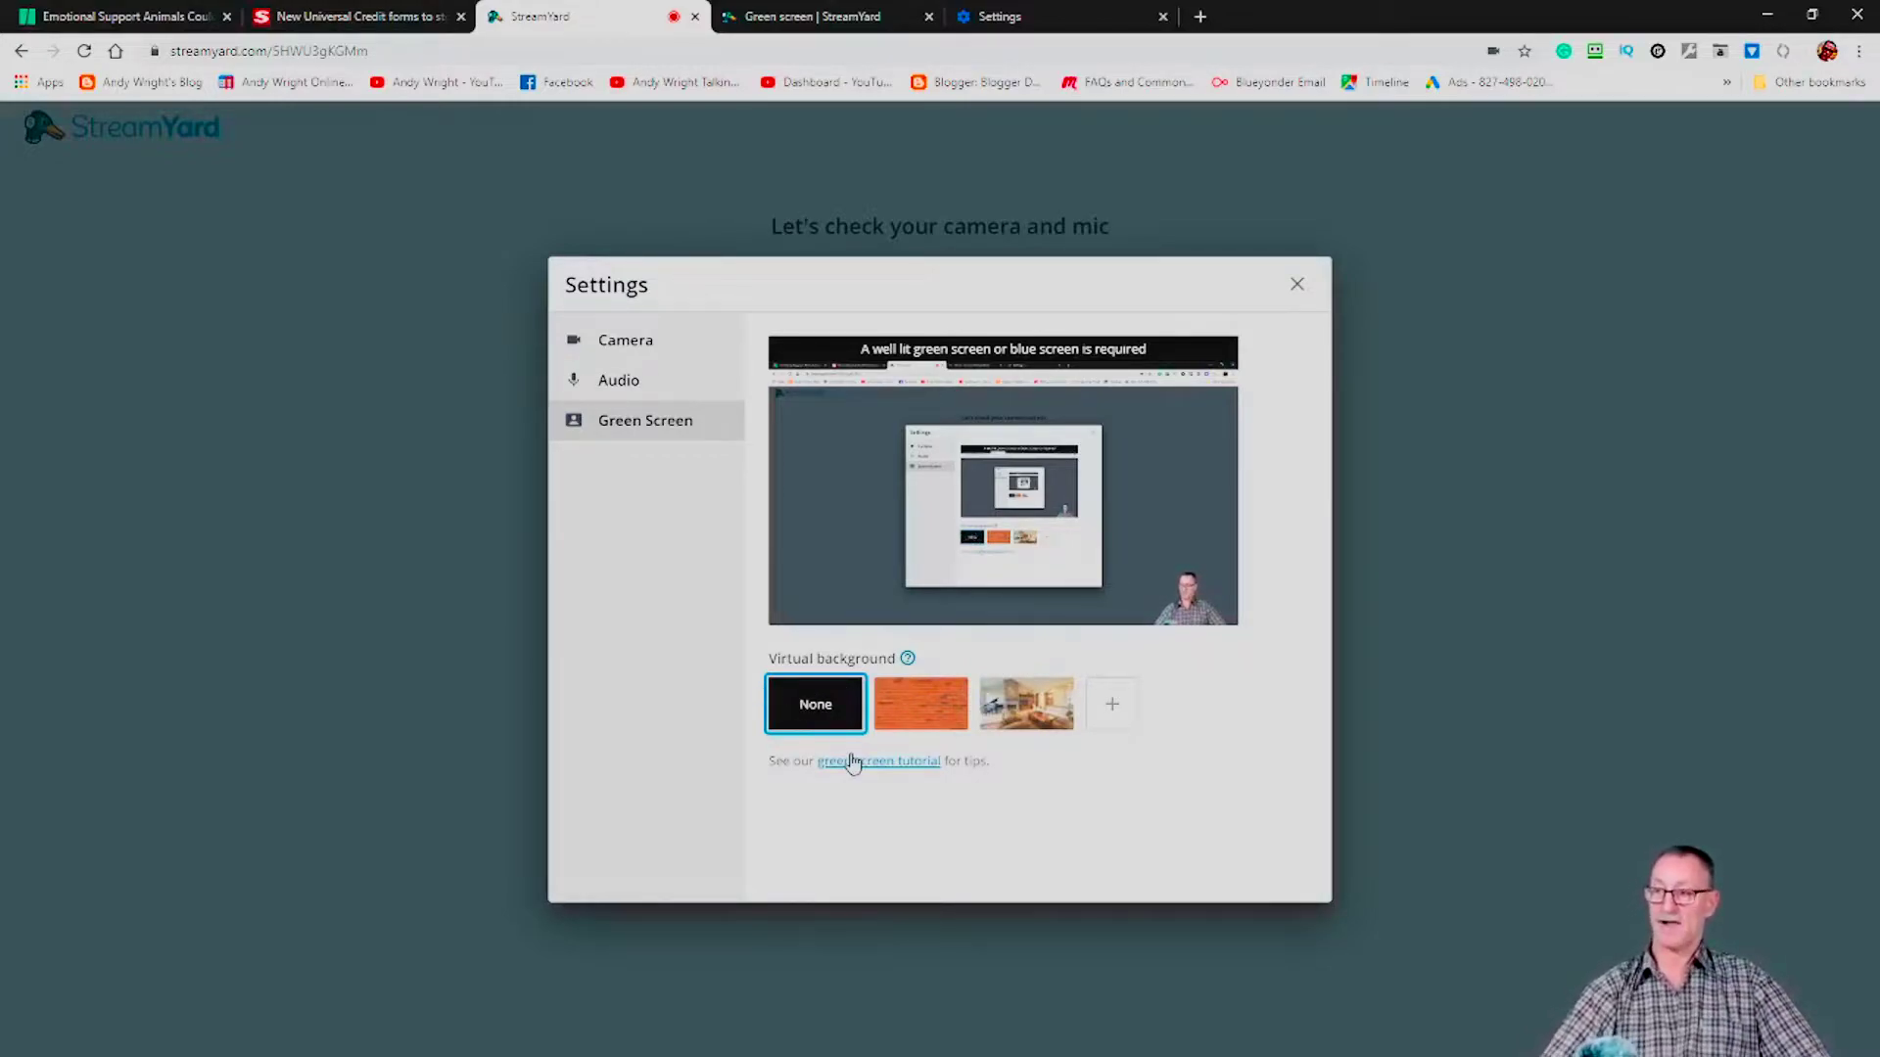
left_click(908, 700)
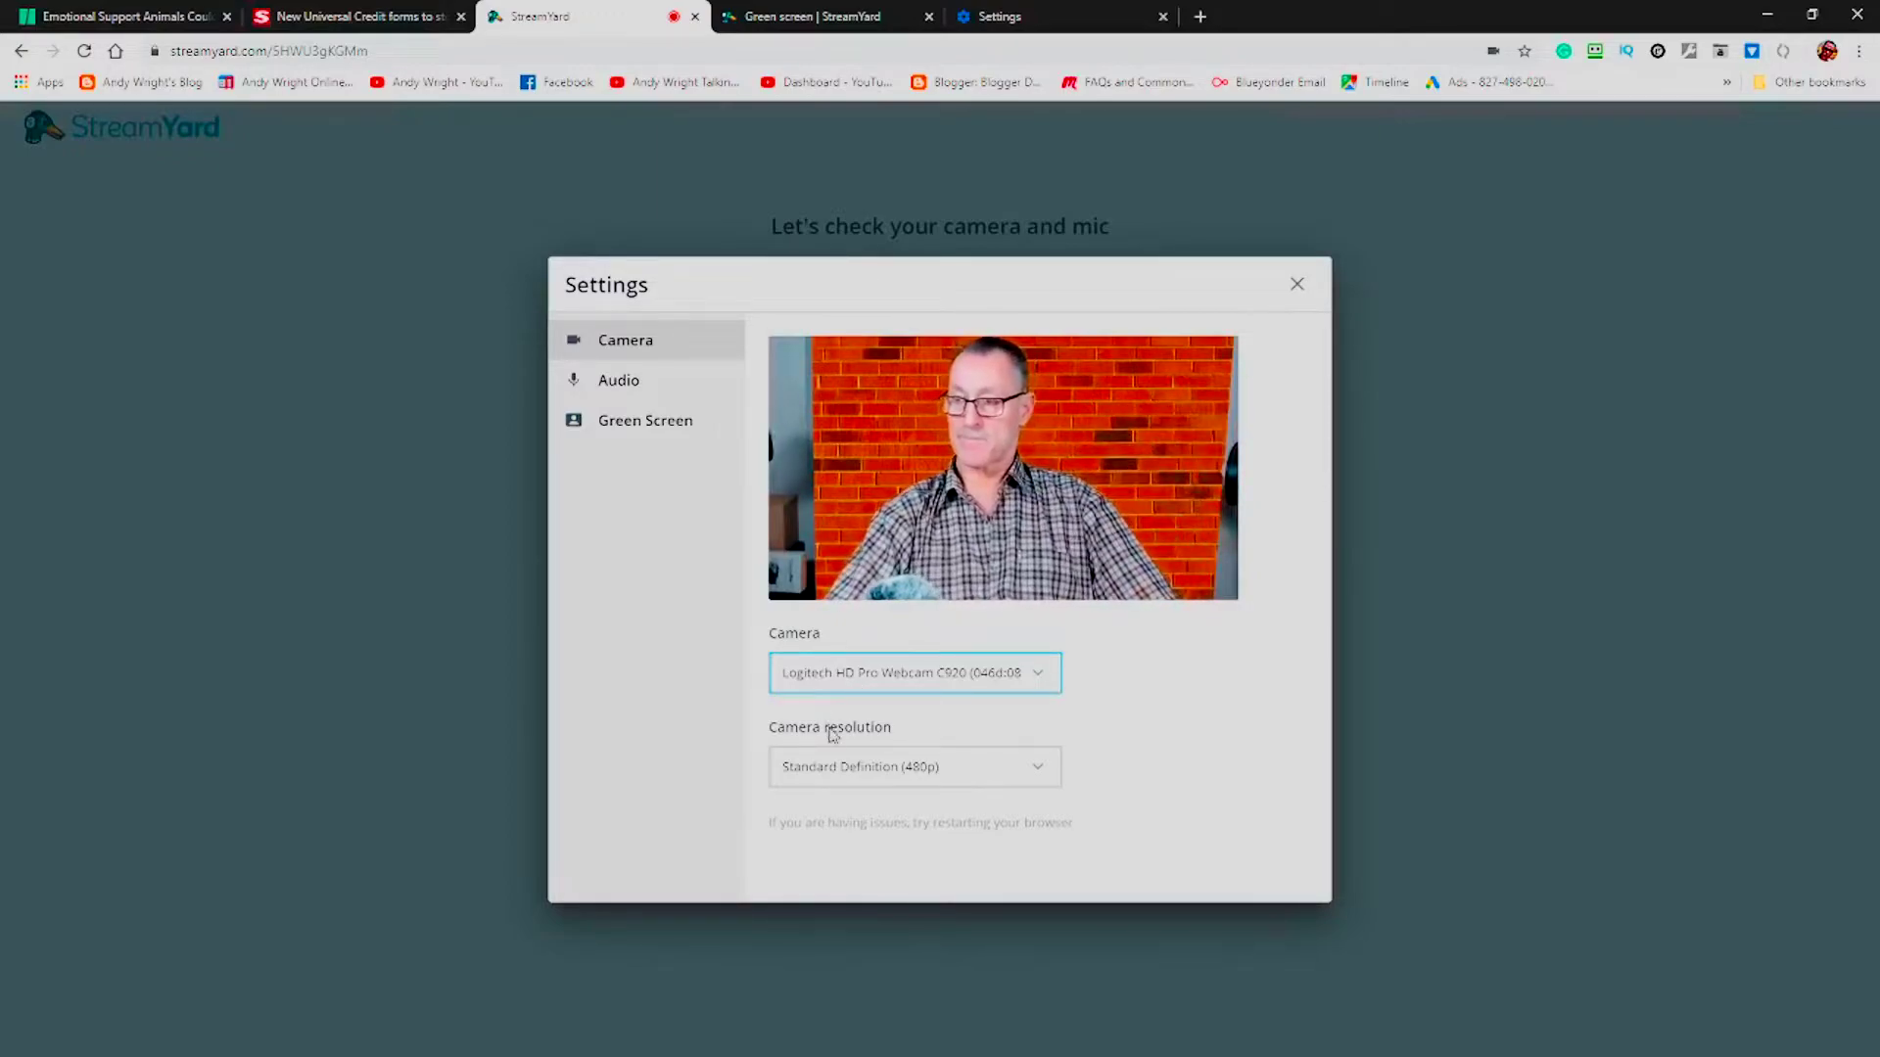
Set the camera to High Definition (720p) and switch the virtual background to the living room
left_click(839, 773)
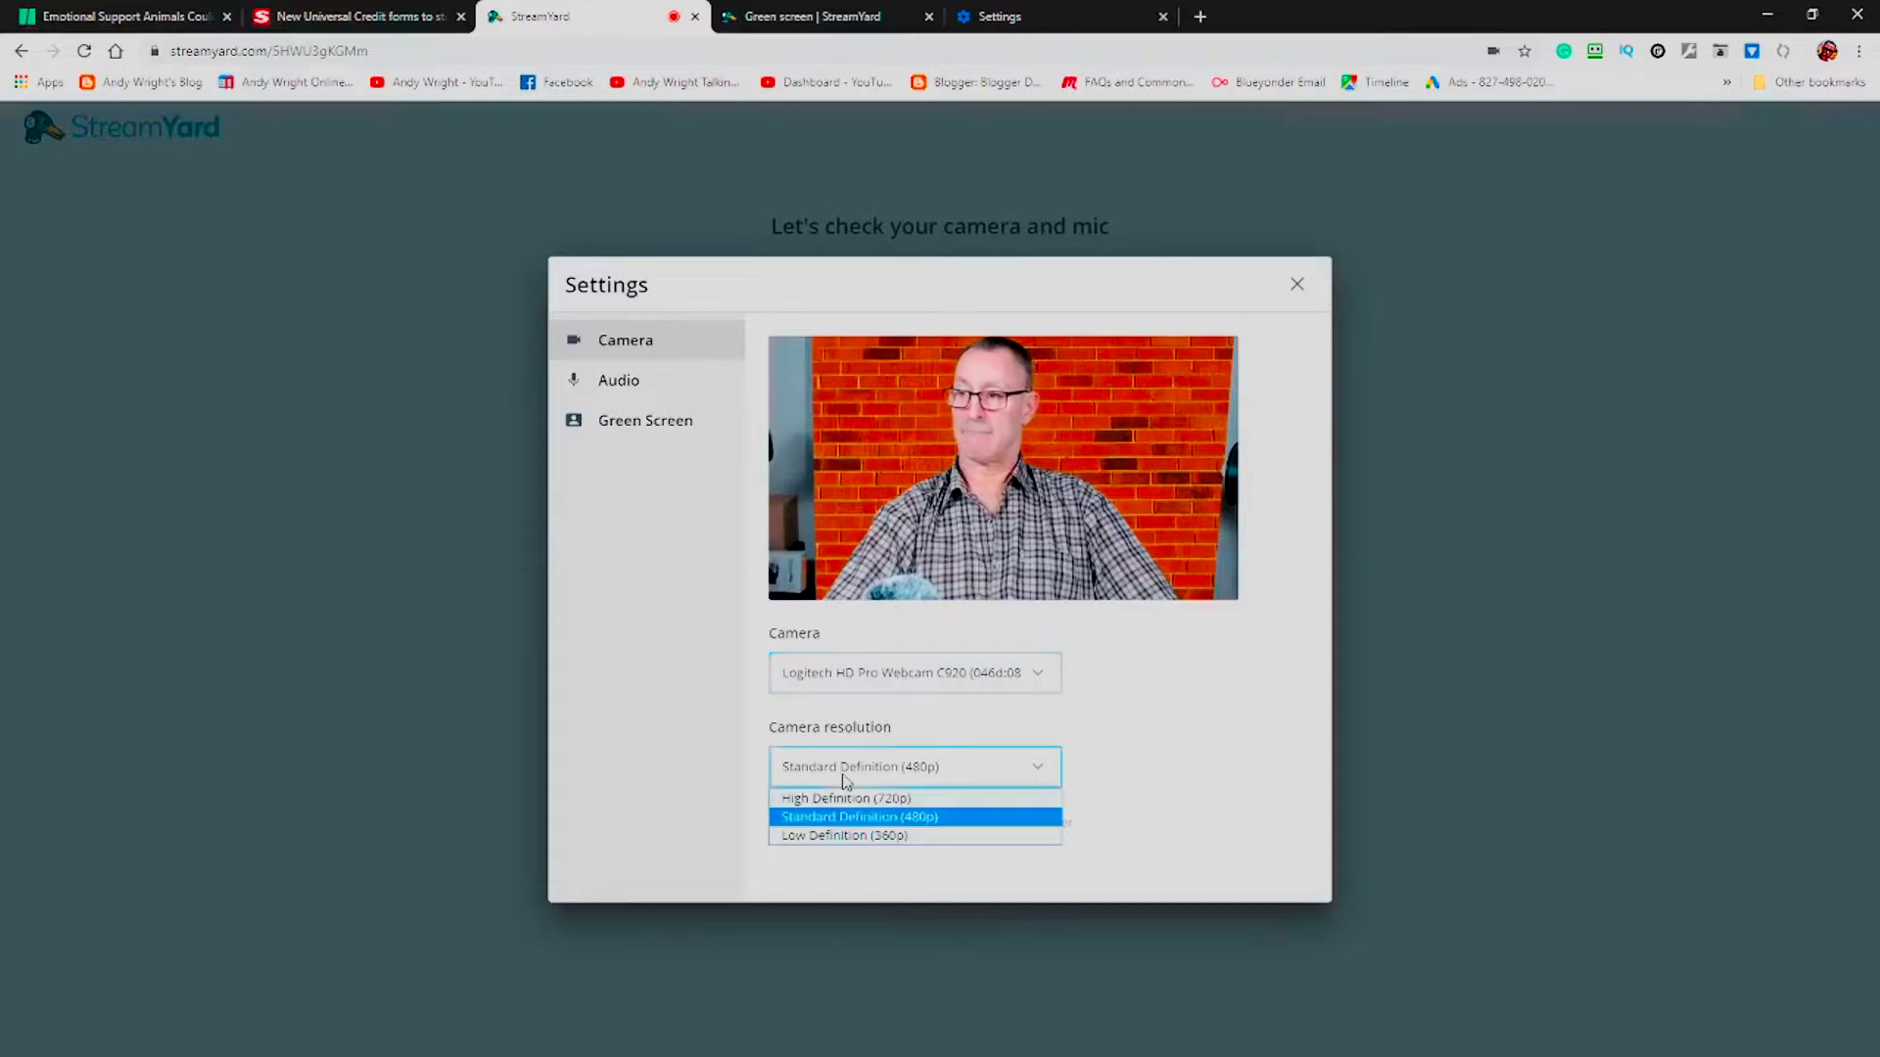
left_click(845, 799)
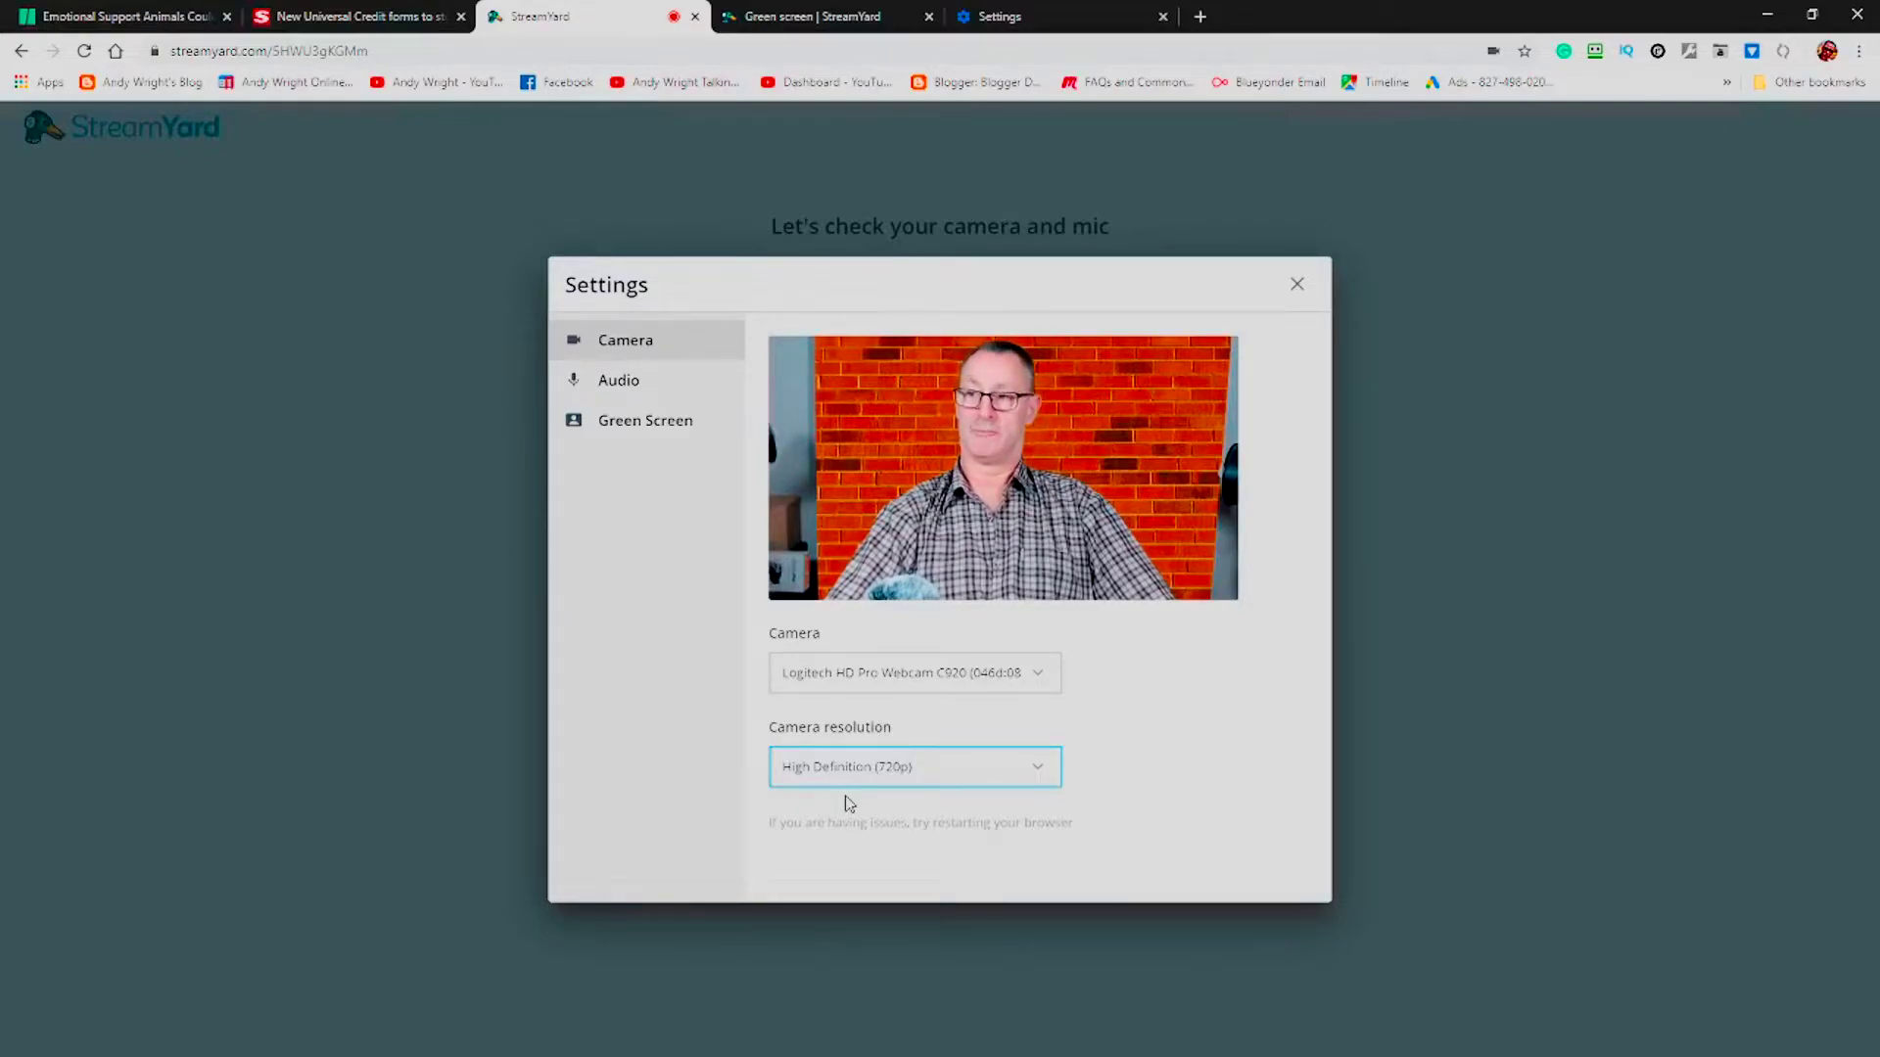
left_click(631, 419)
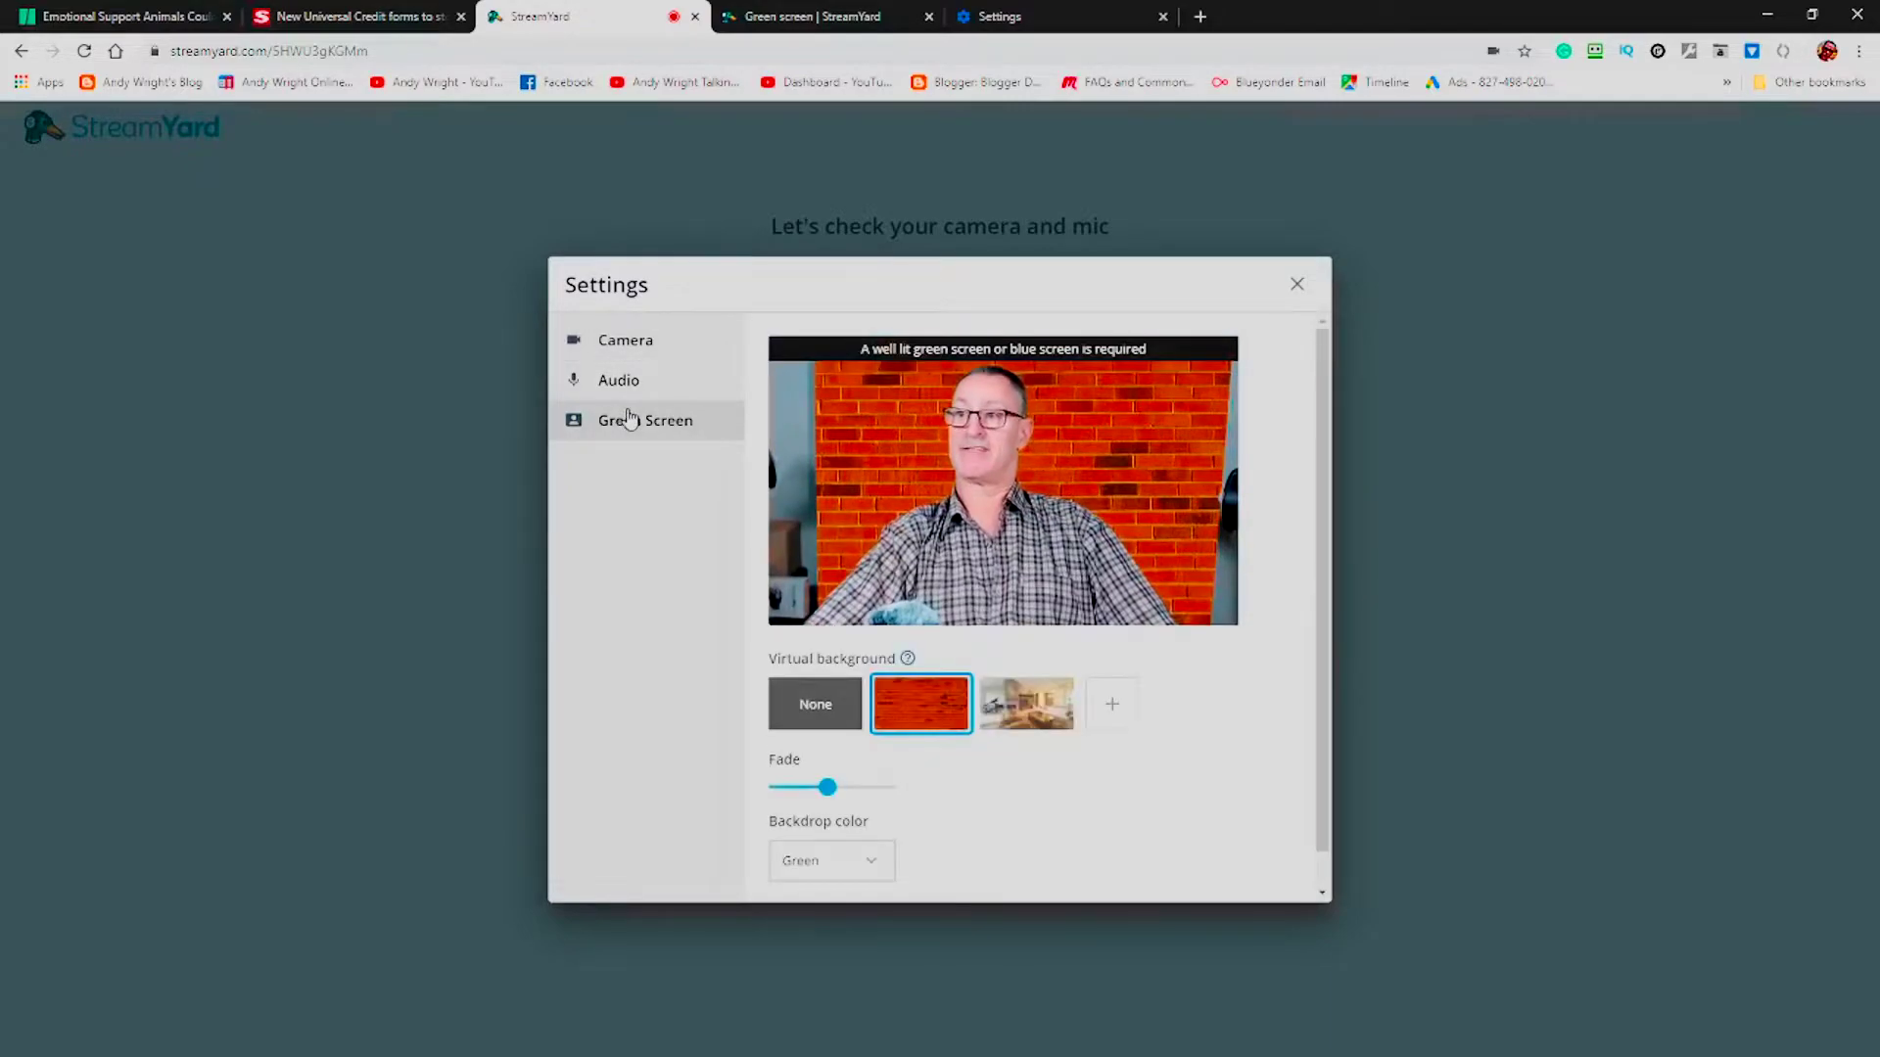
left_click(1027, 728)
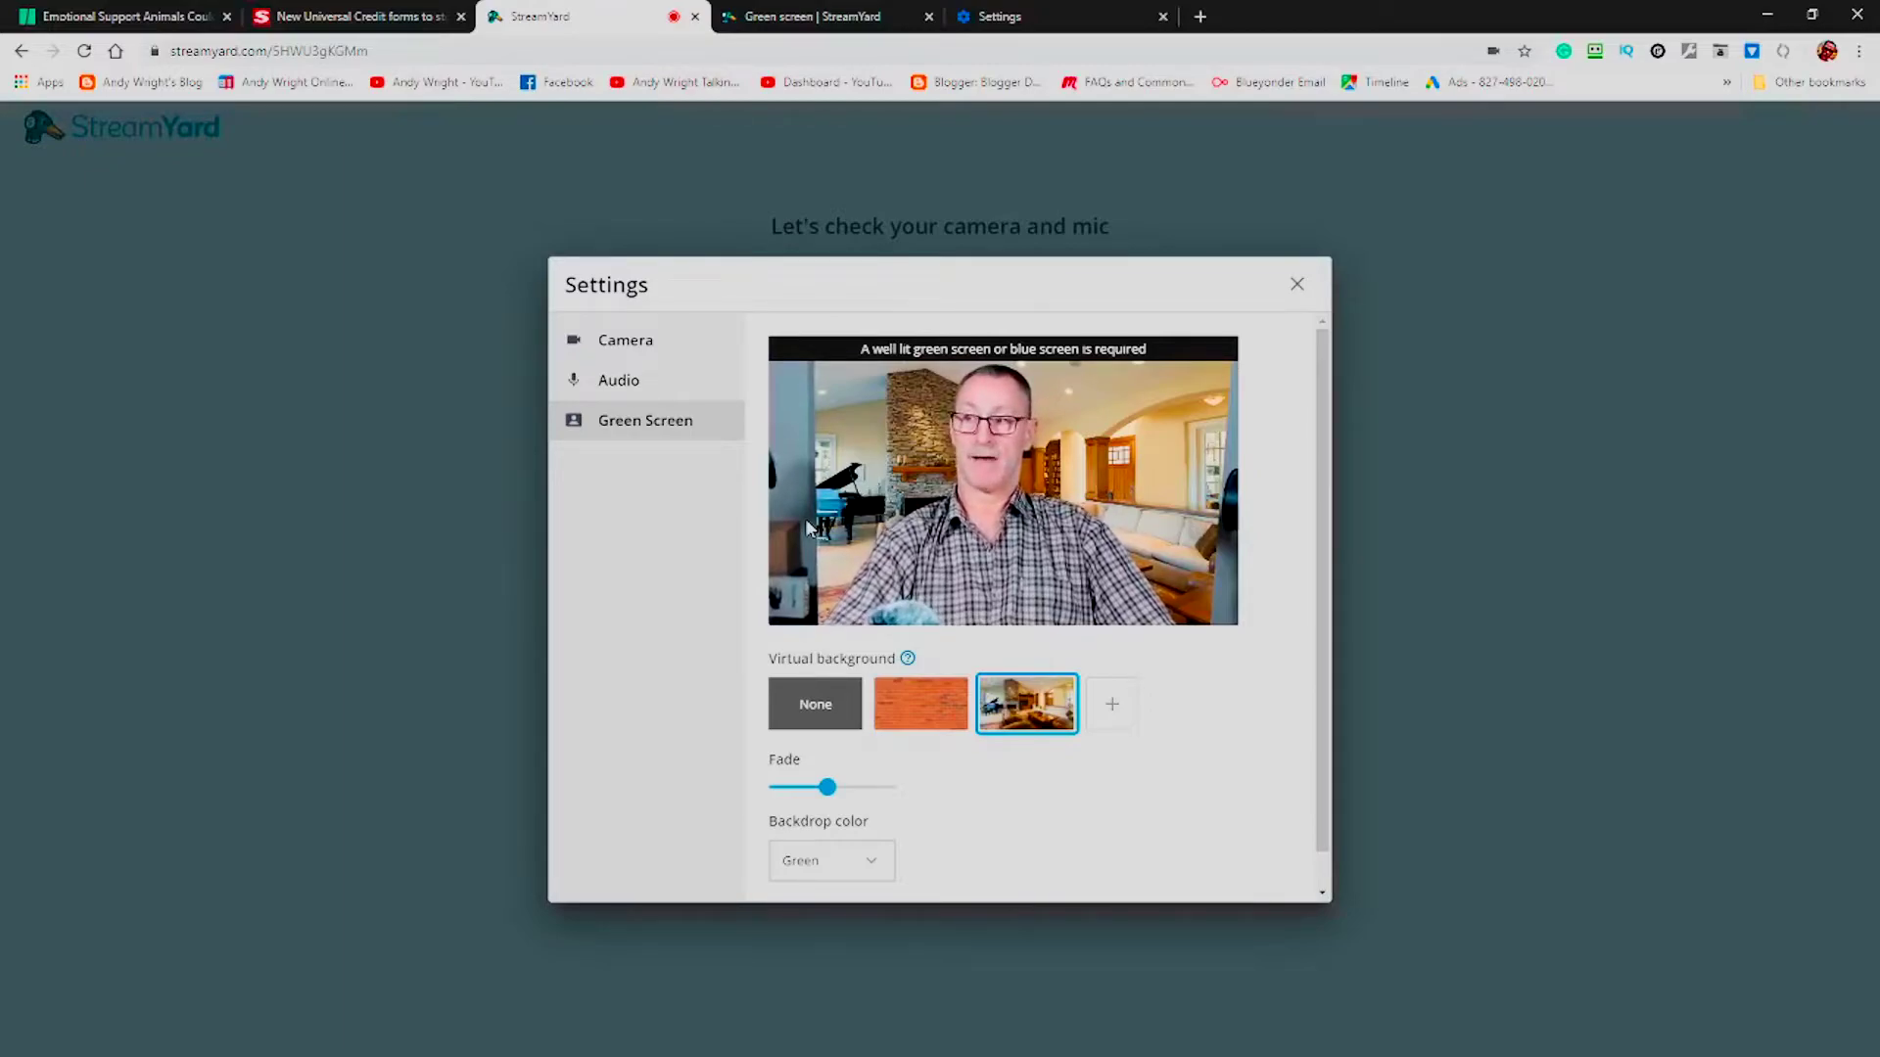
Set the virtual background to None and start uploading a custom background image
left_click(830, 699)
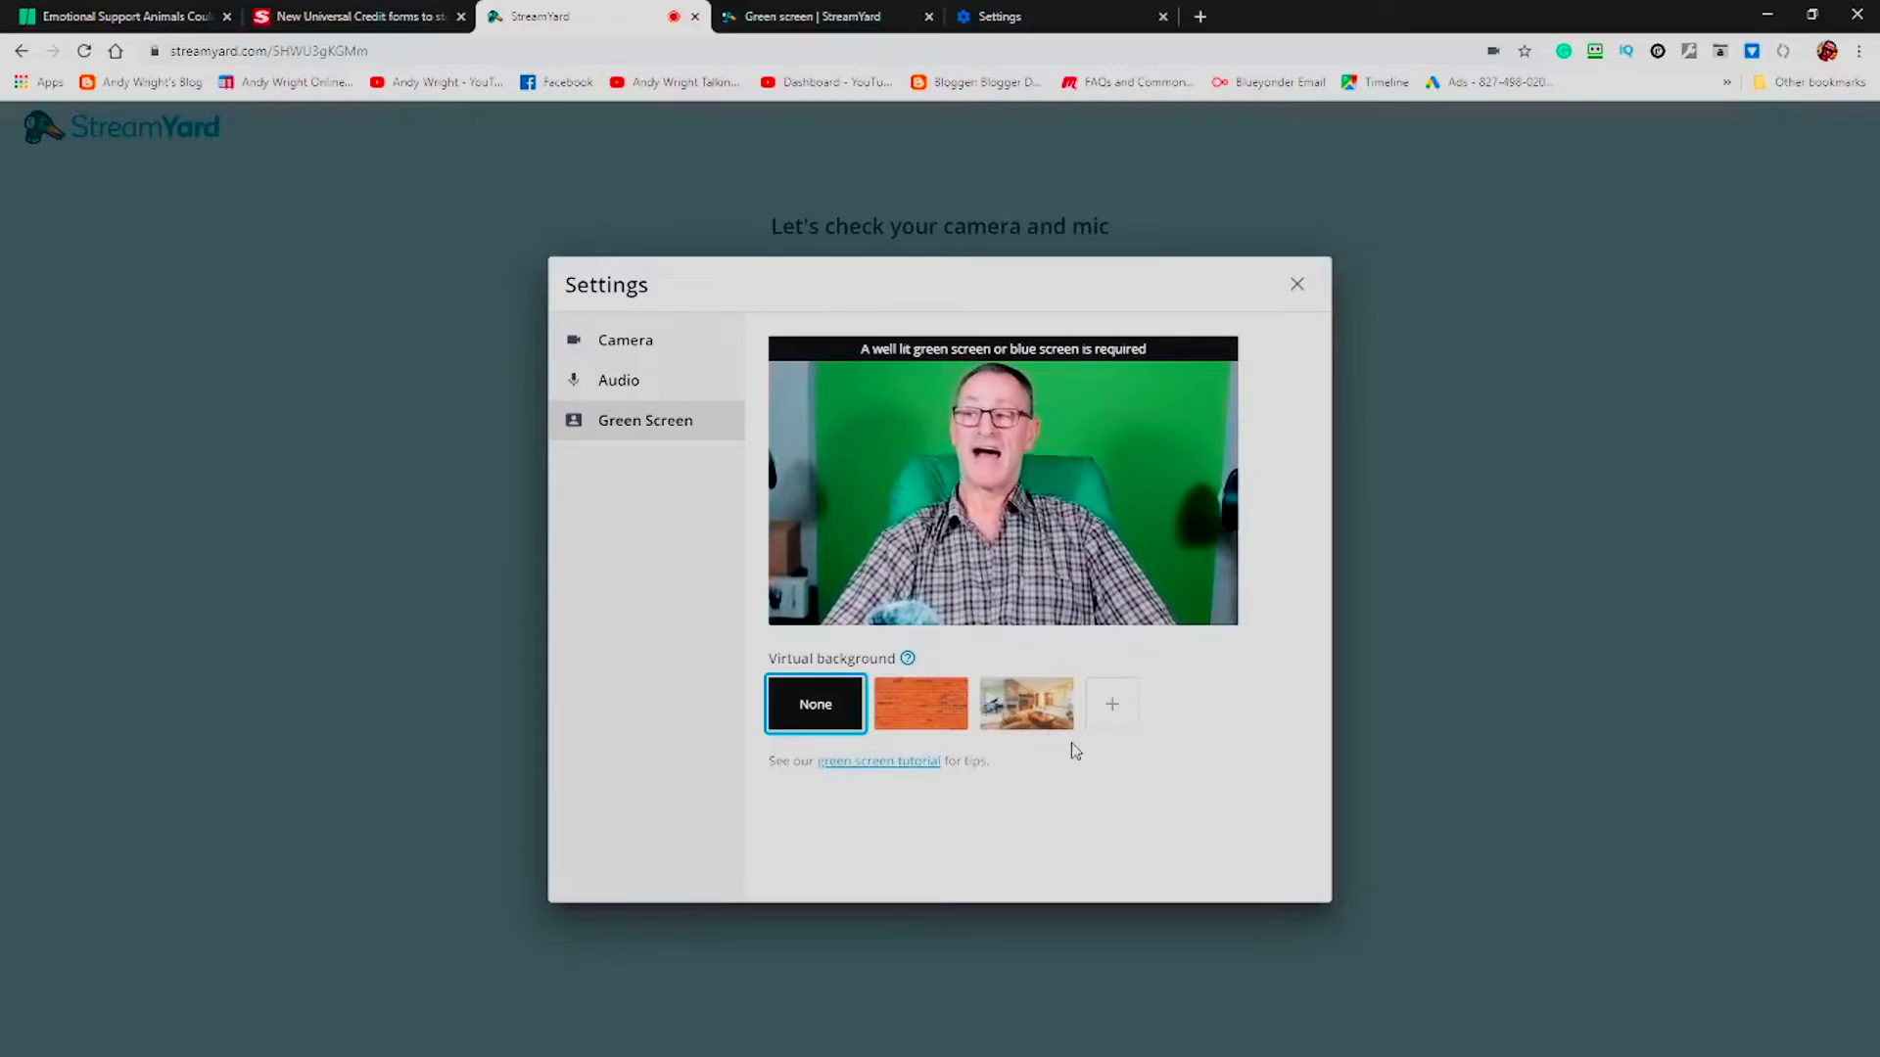
left_click(1114, 711)
Upload happy-new-year-2020-banner.jpg from TITLE SCREENS > backgrounds 1920x1080 as the background
right_click(1081, 692)
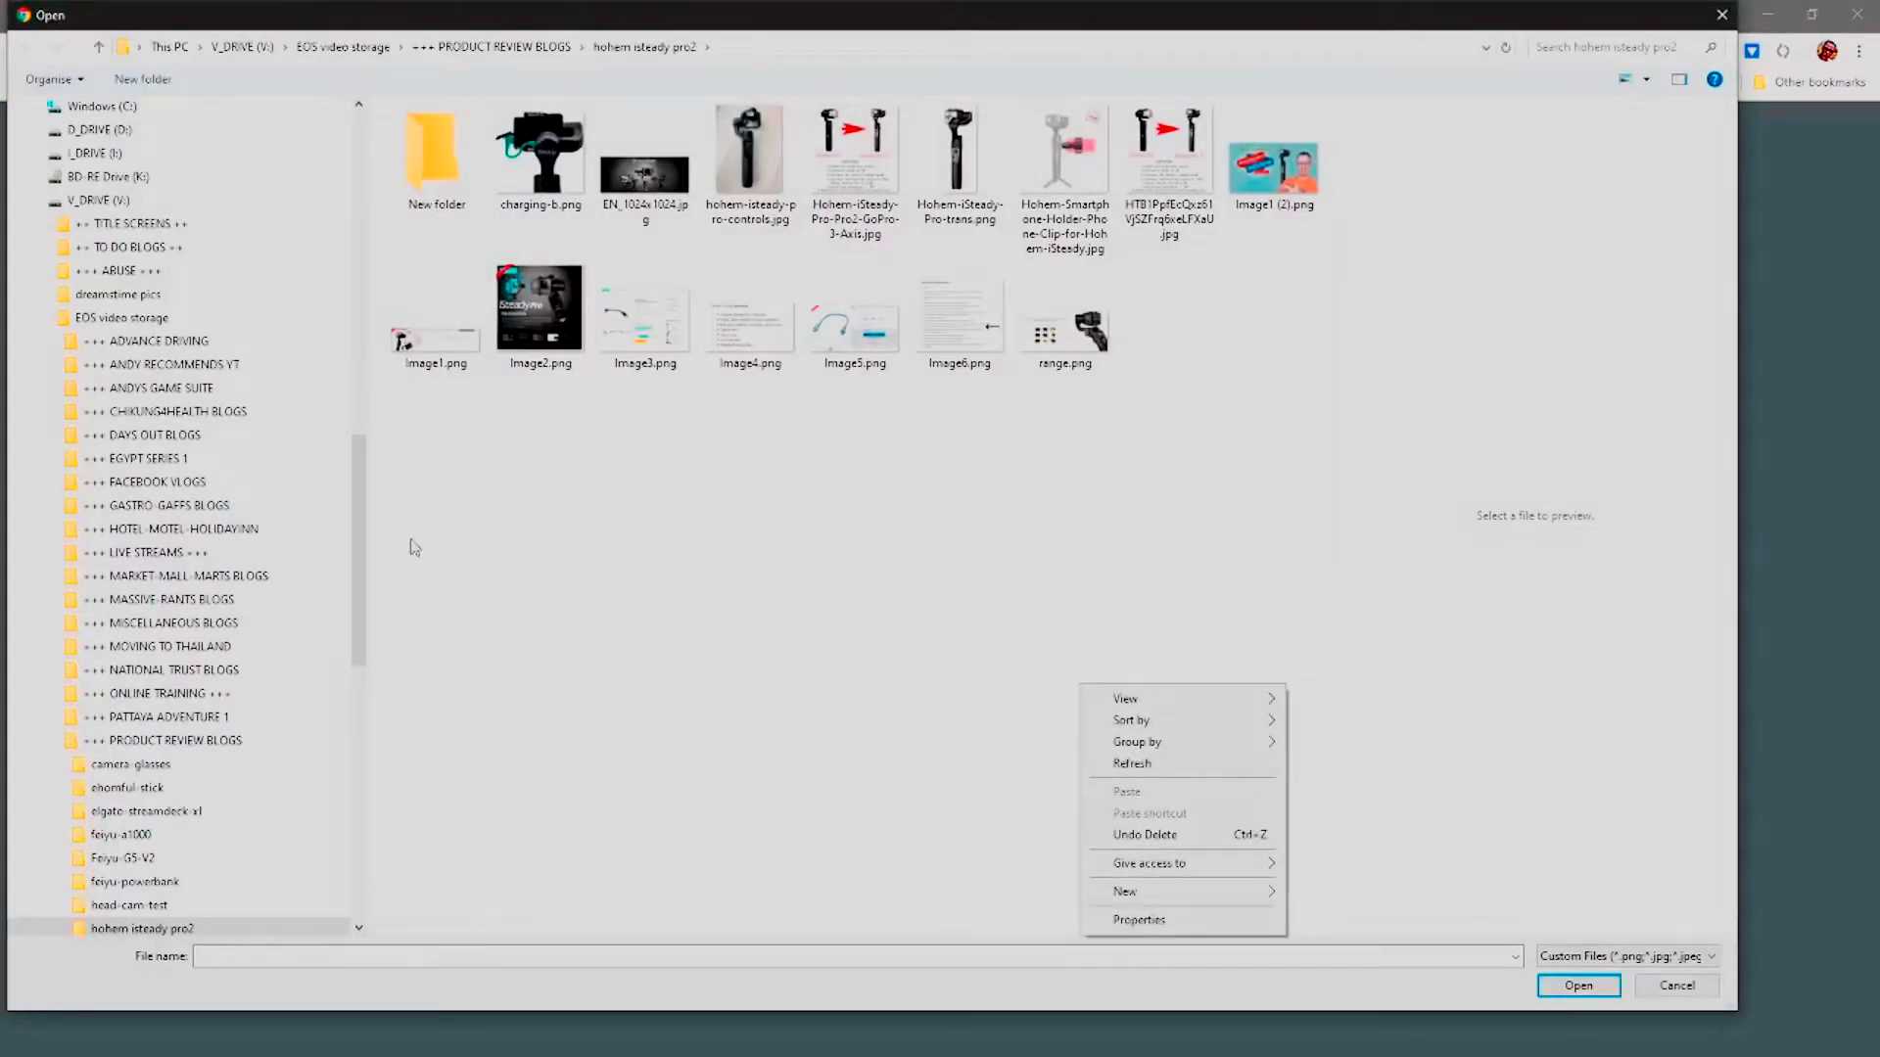
left_click(201, 228)
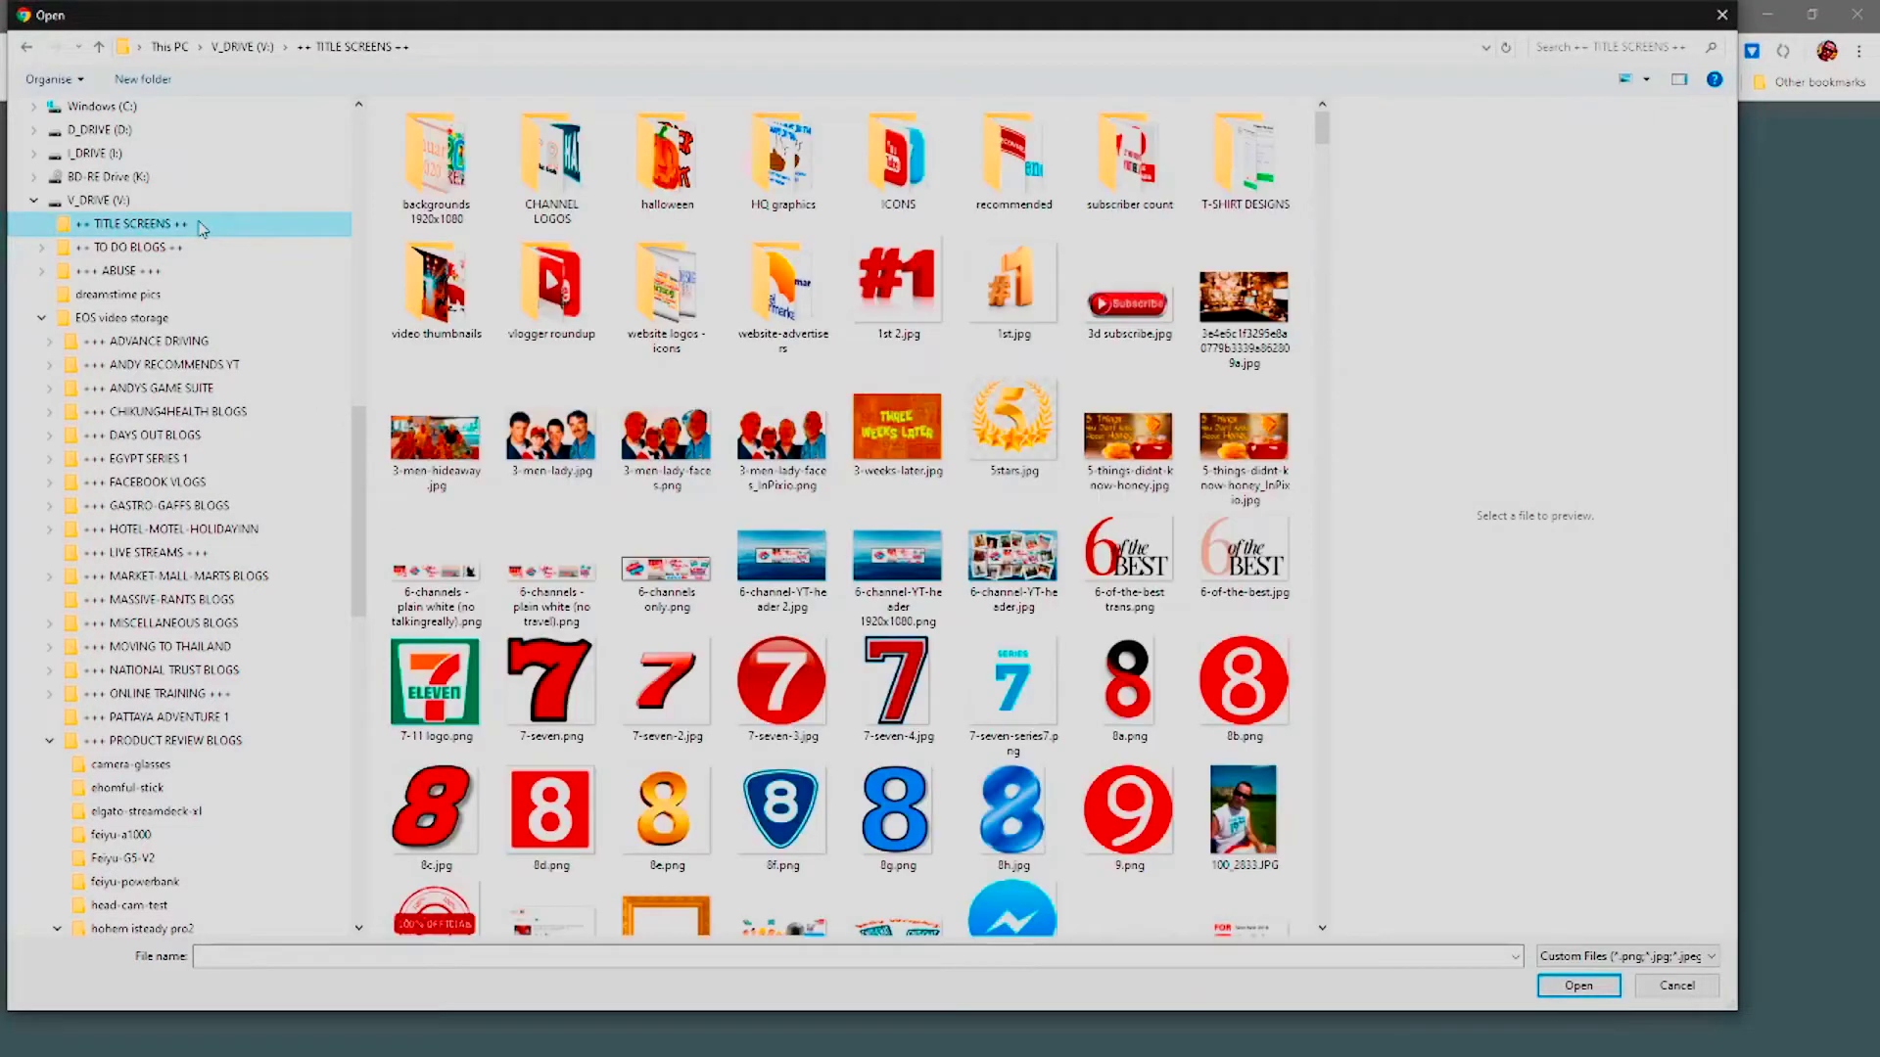
double_click(438, 182)
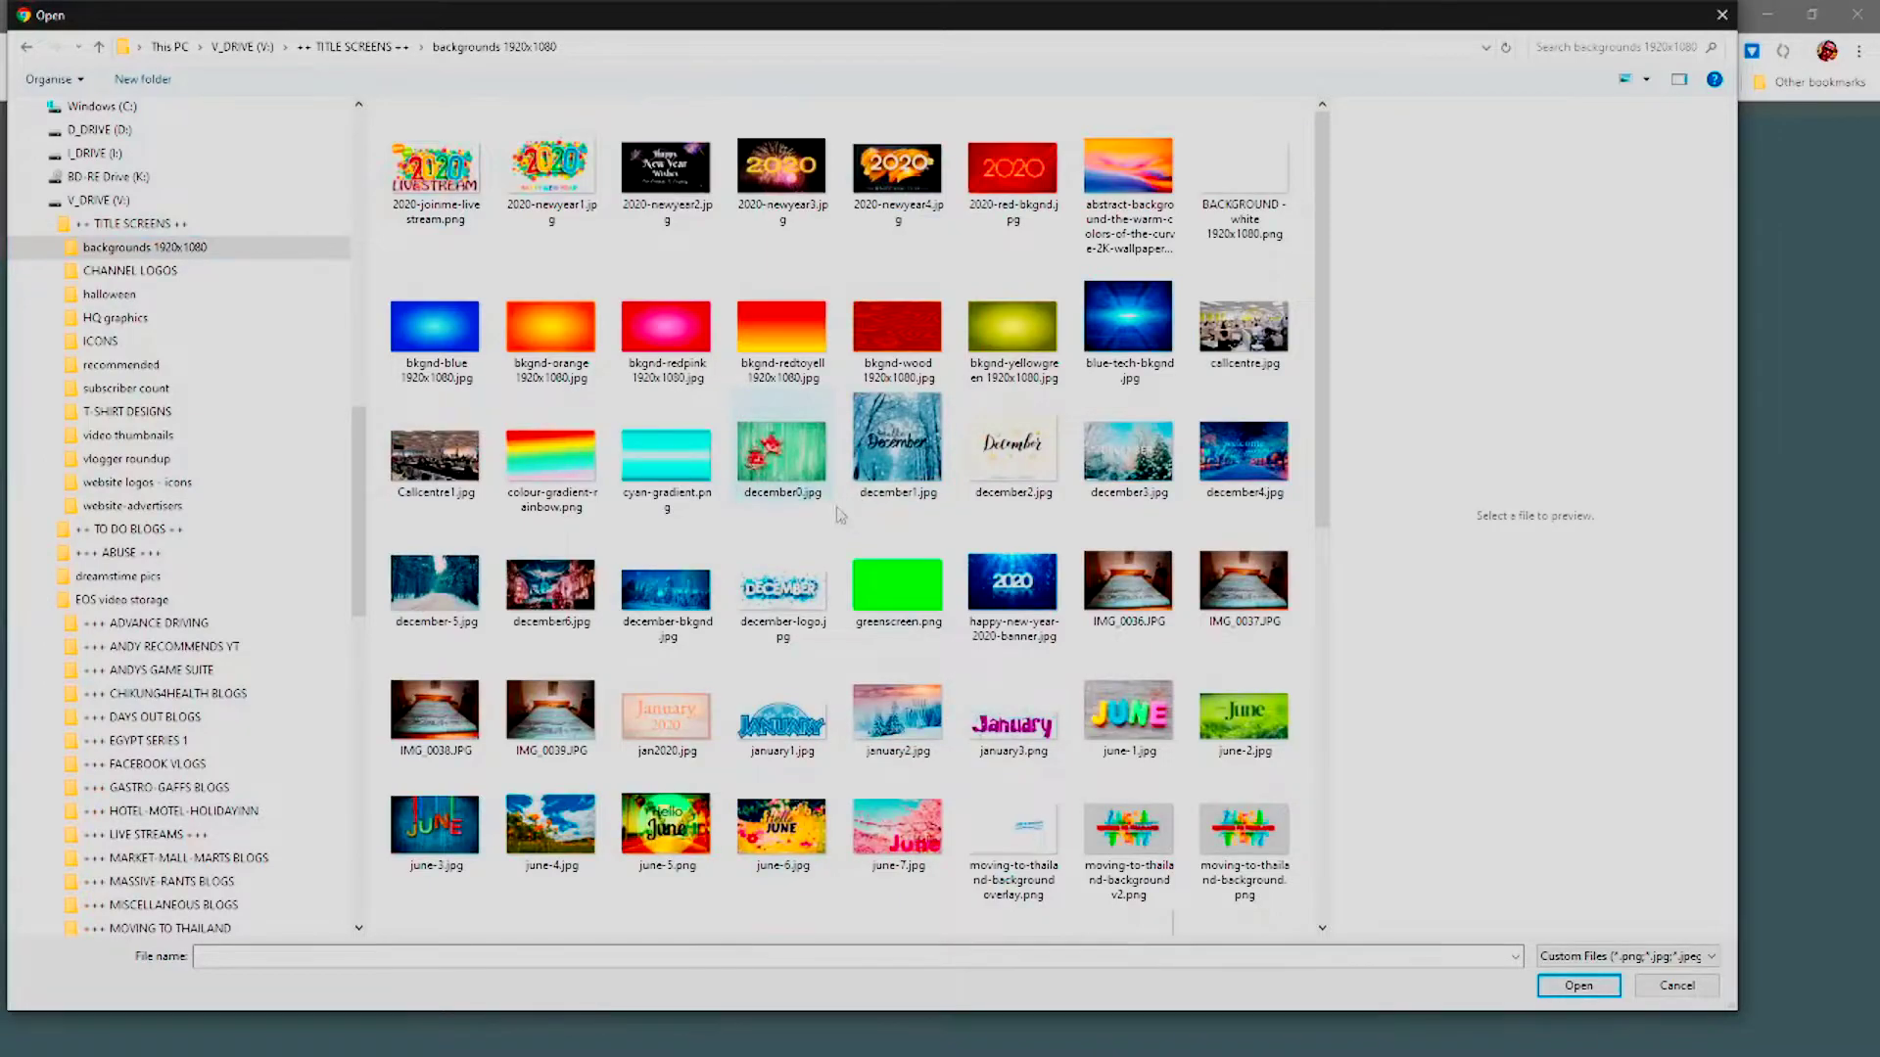
double_click(995, 590)
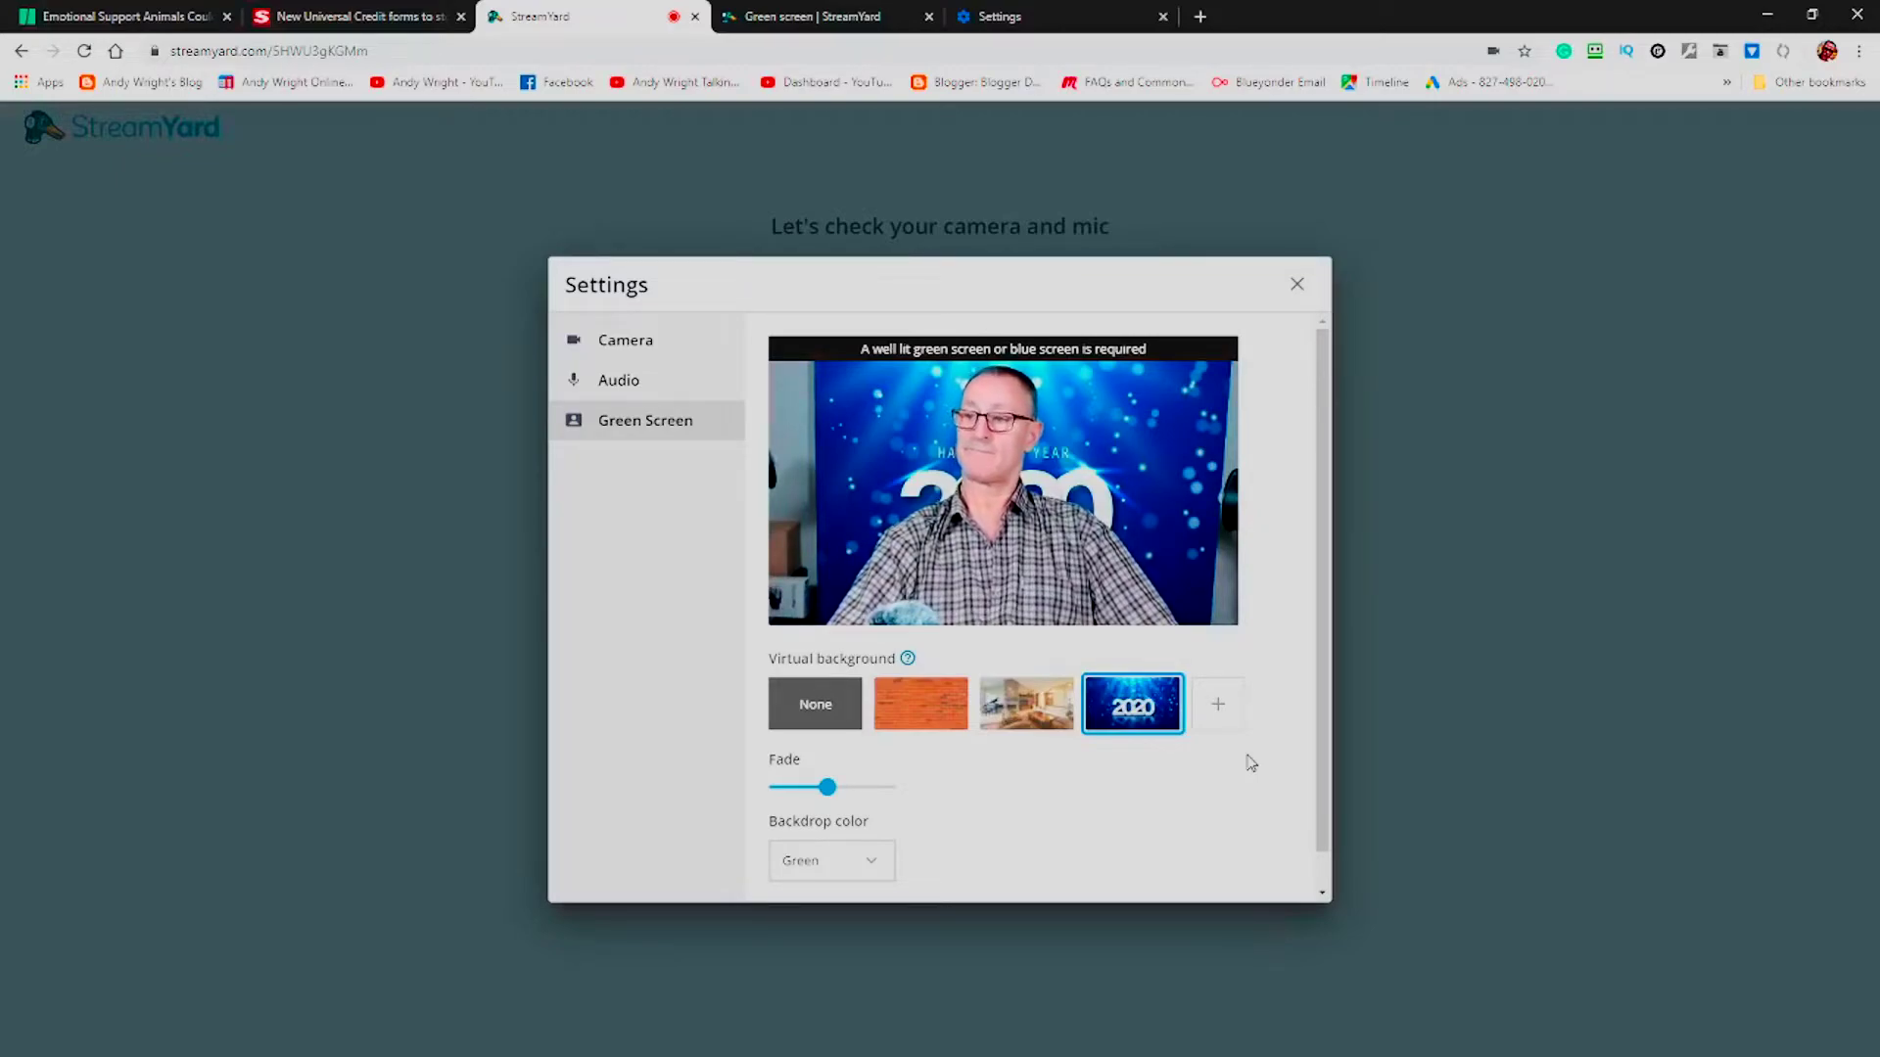
Push the Fade slider to both extremes, then set it to a moderate mid-track blend
mouse_move(828, 799)
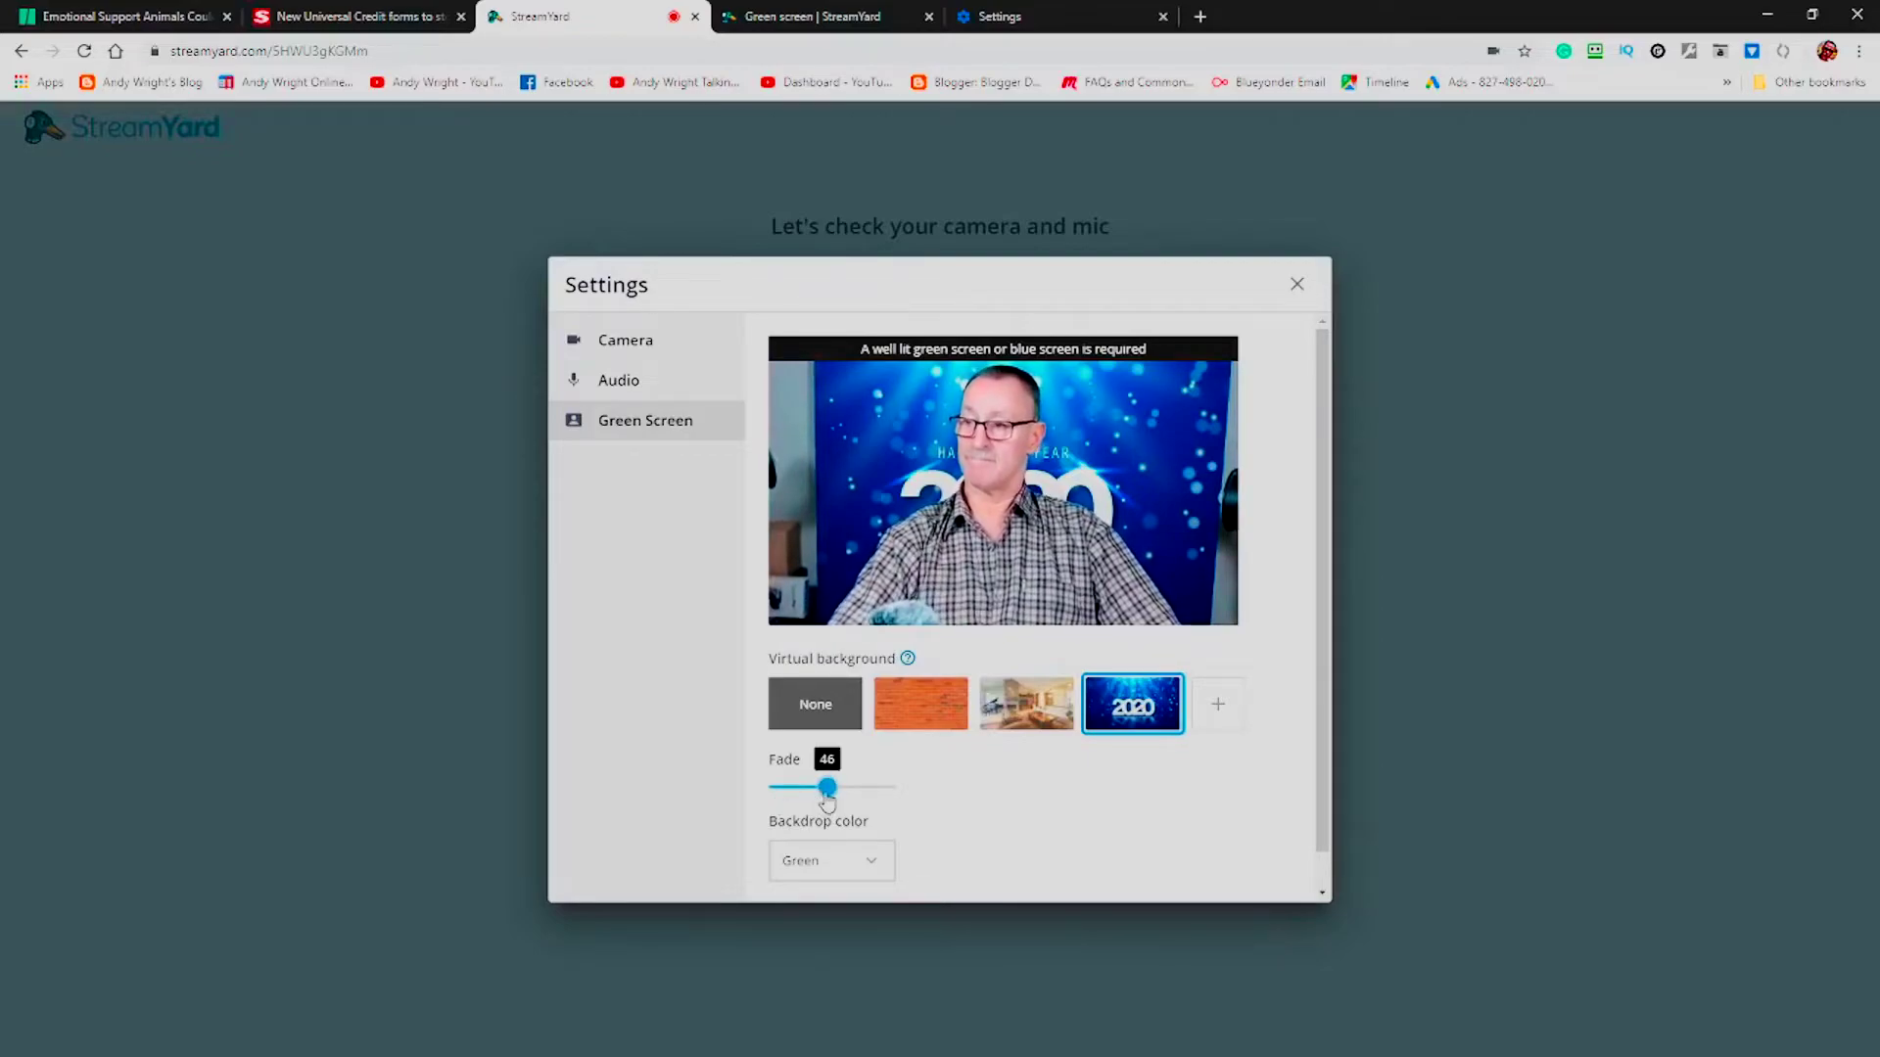
left_click_drag(828, 798, 759, 791)
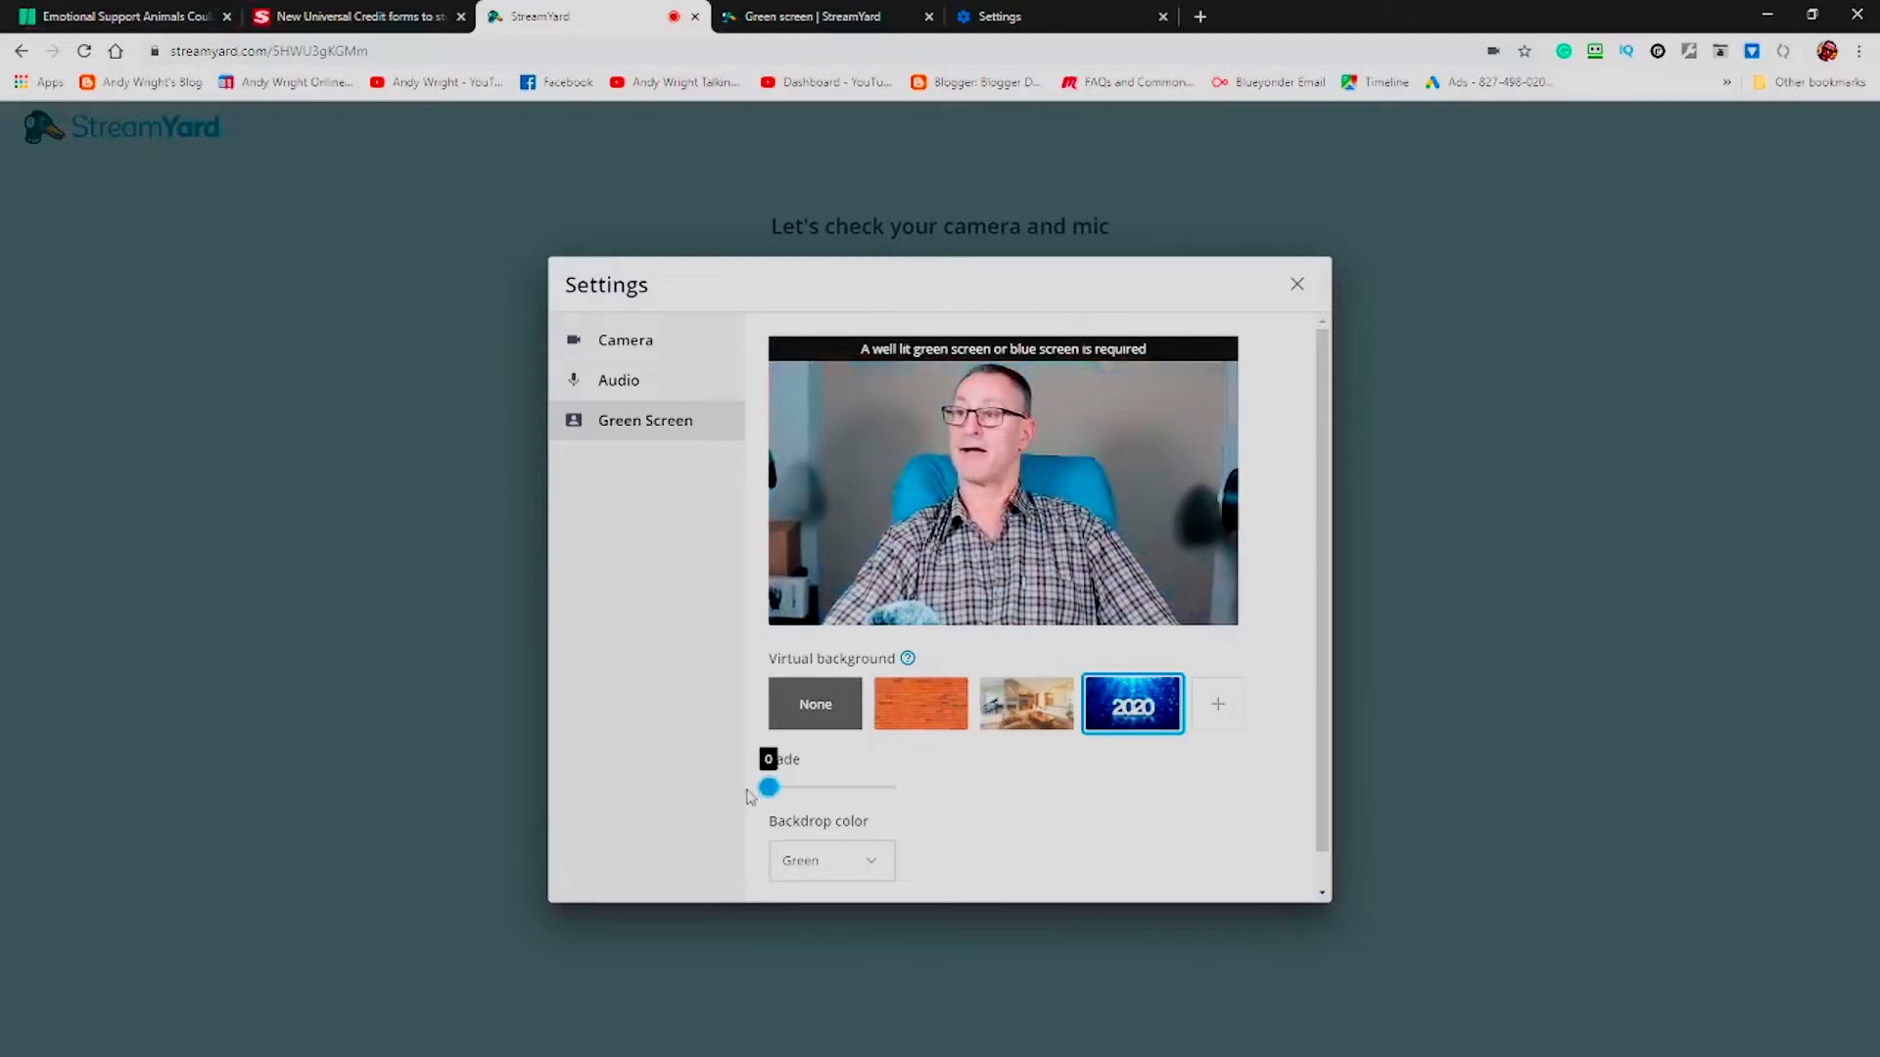
left_click_drag(711, 914, 889, 809)
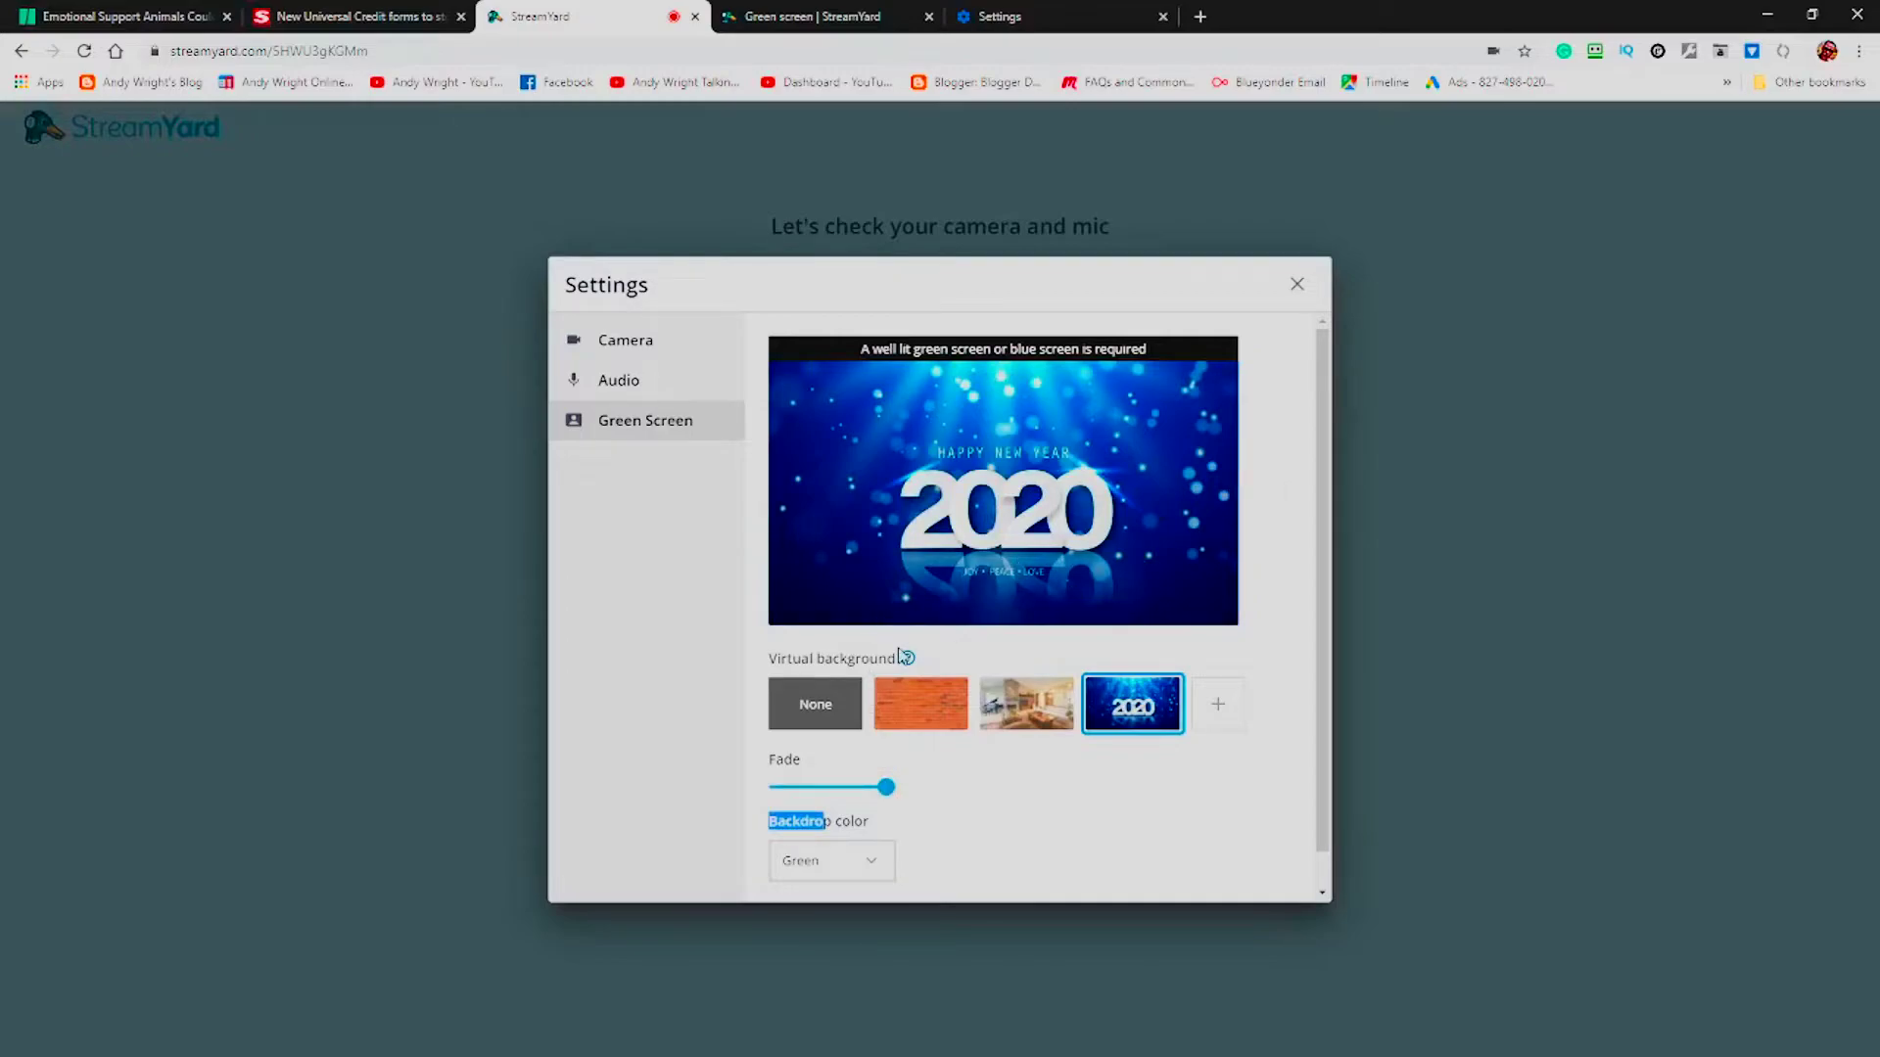
left_click(837, 793)
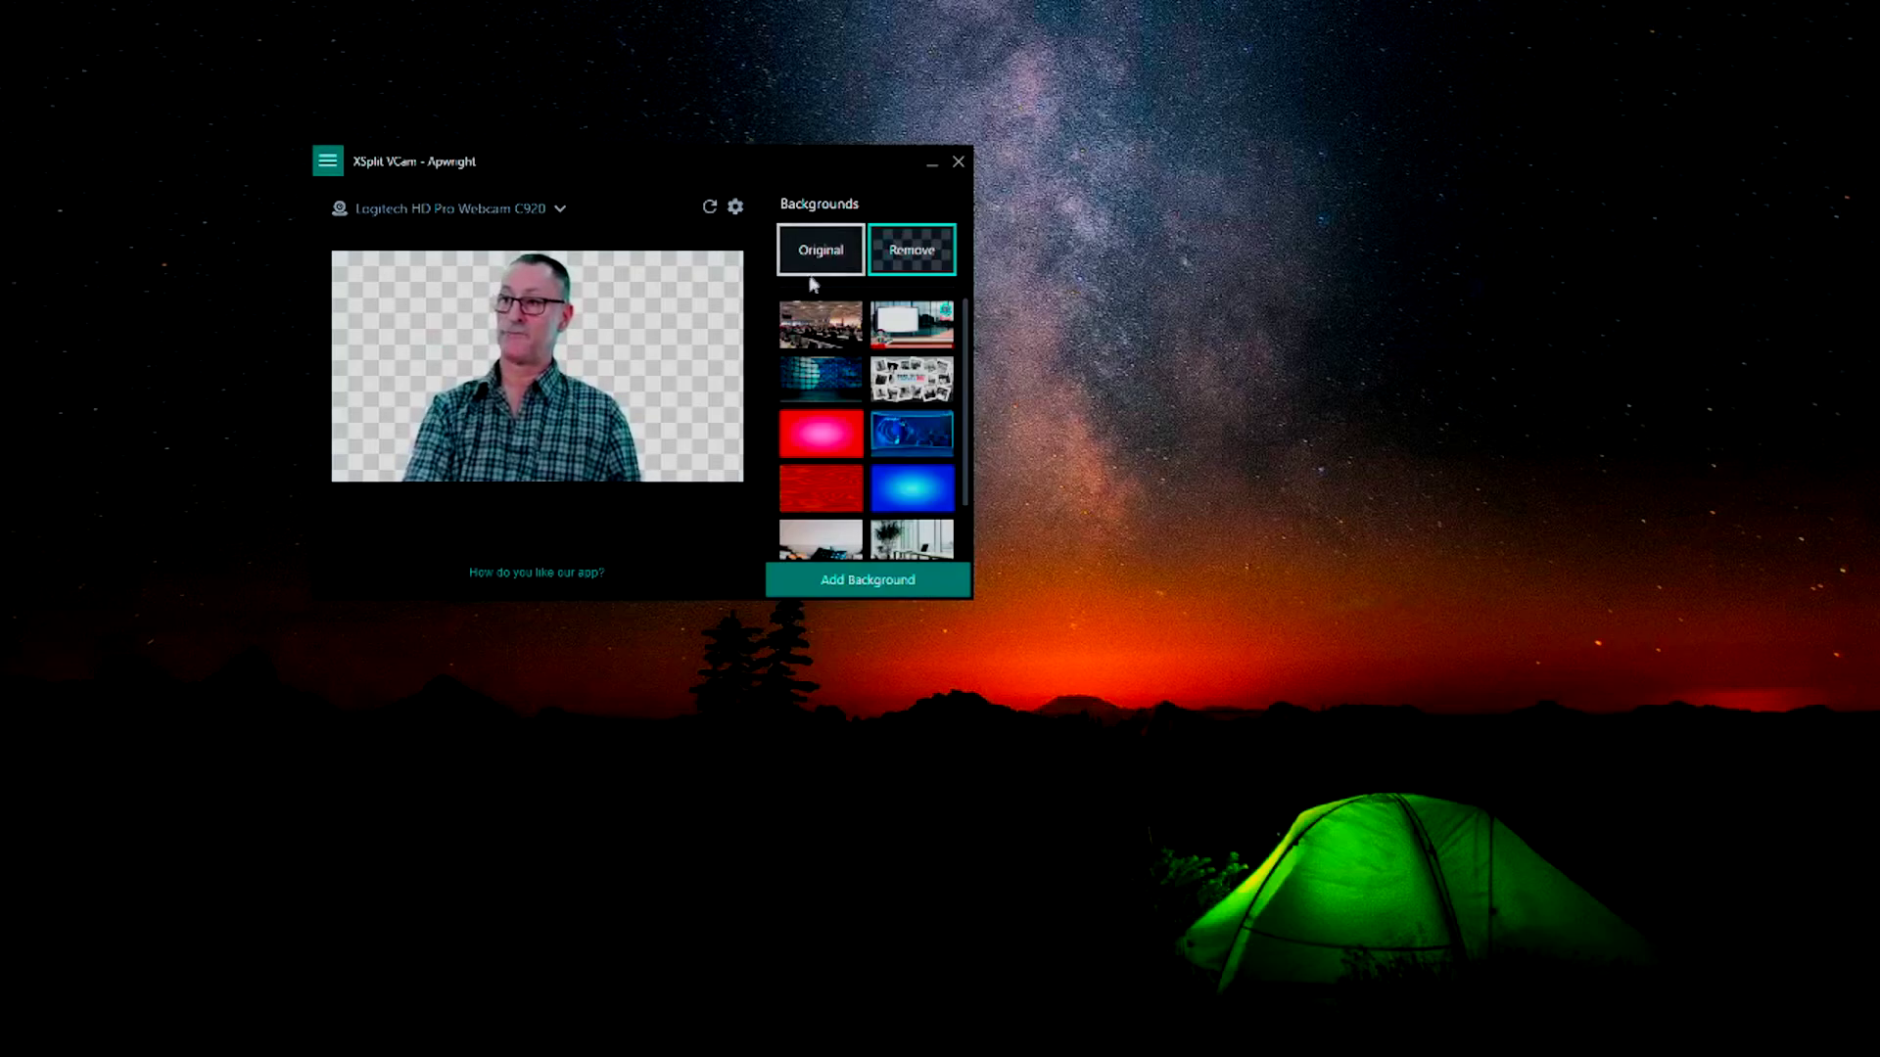
left_click(735, 209)
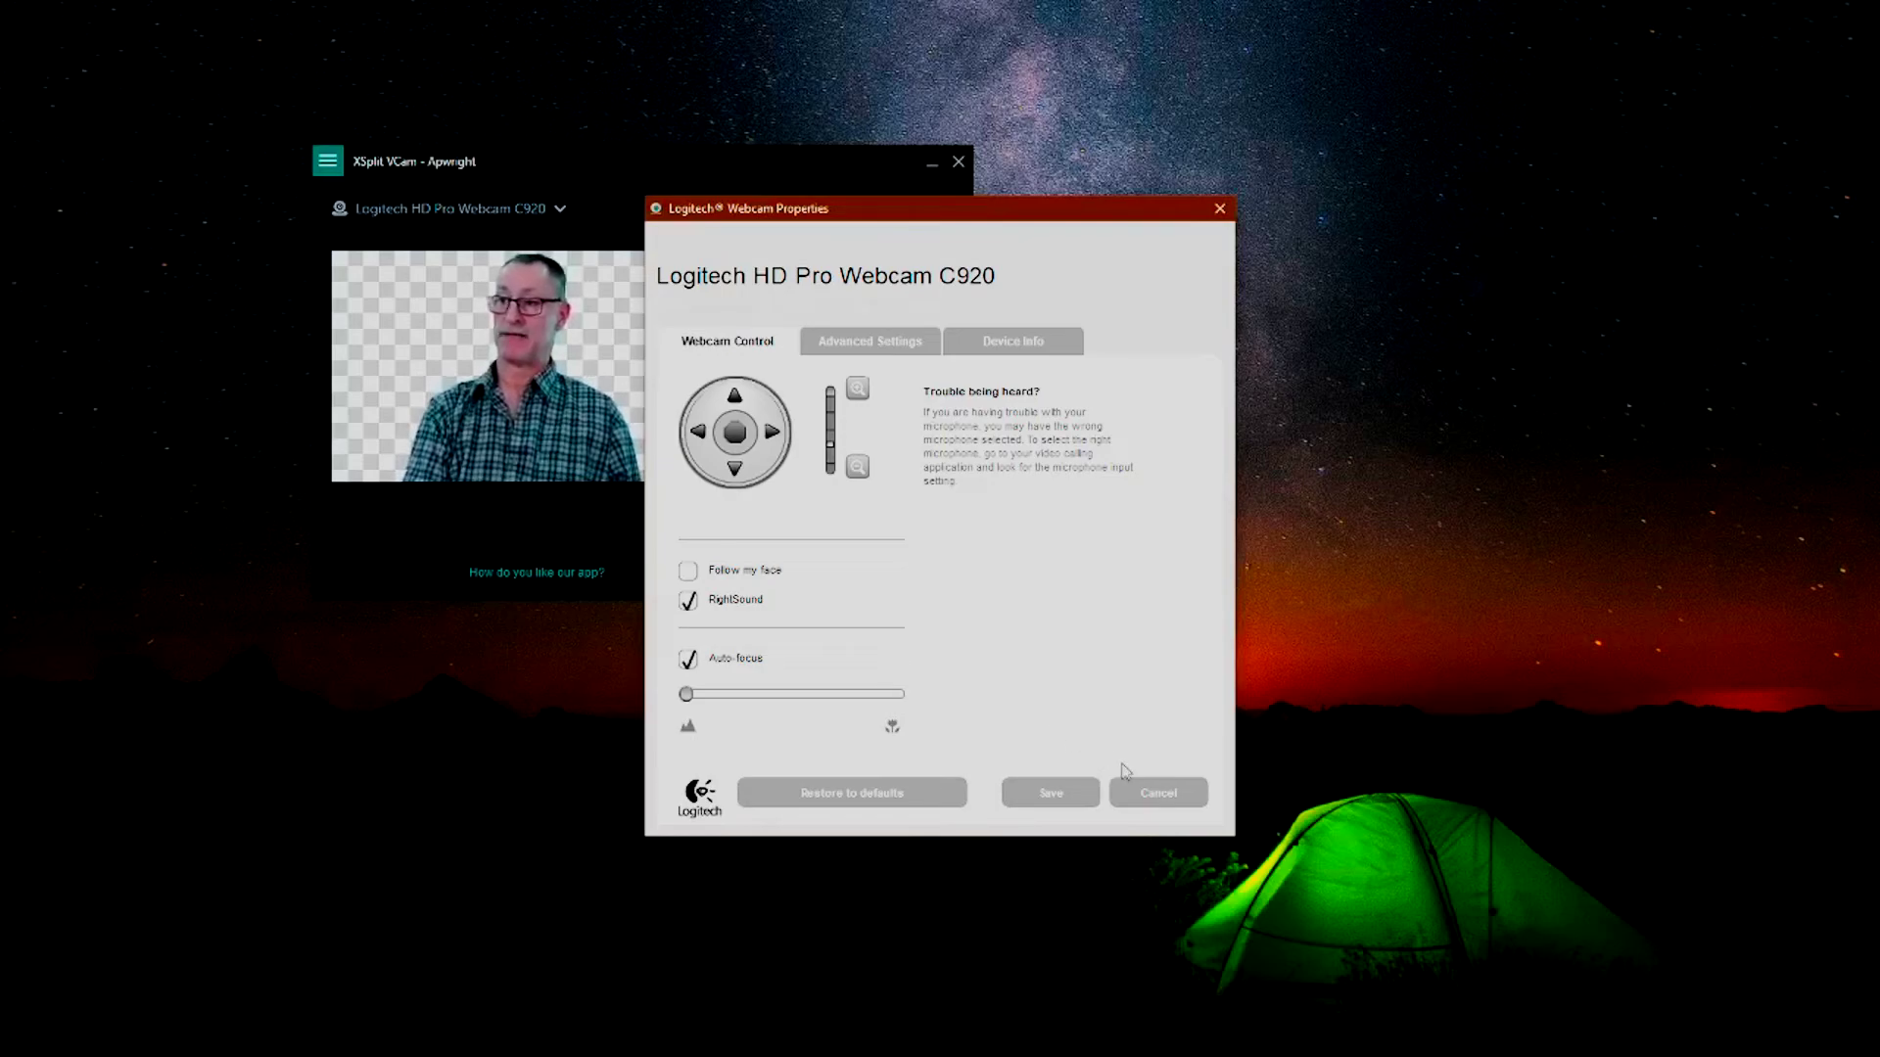
left_click(1158, 791)
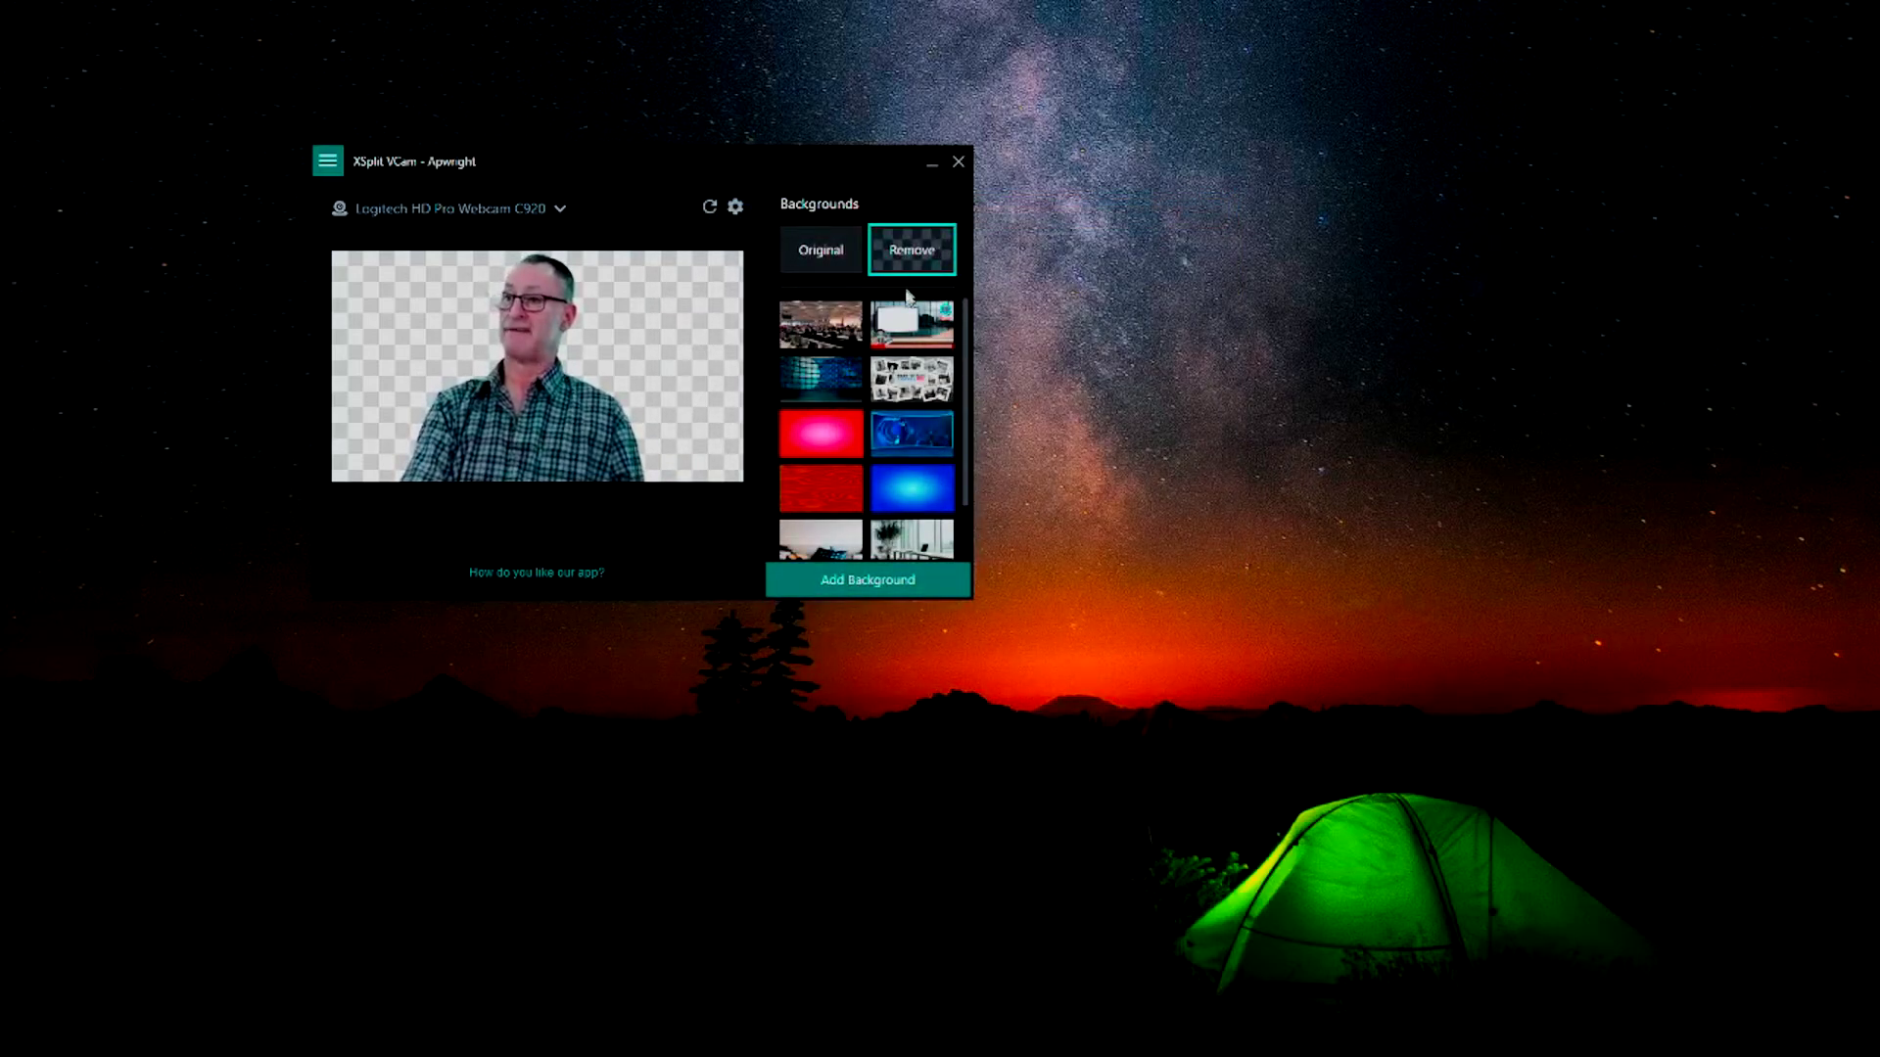
Put the studio image behind the presenter and set the background blur to 41
mouse_move(913, 329)
left_click(913, 329)
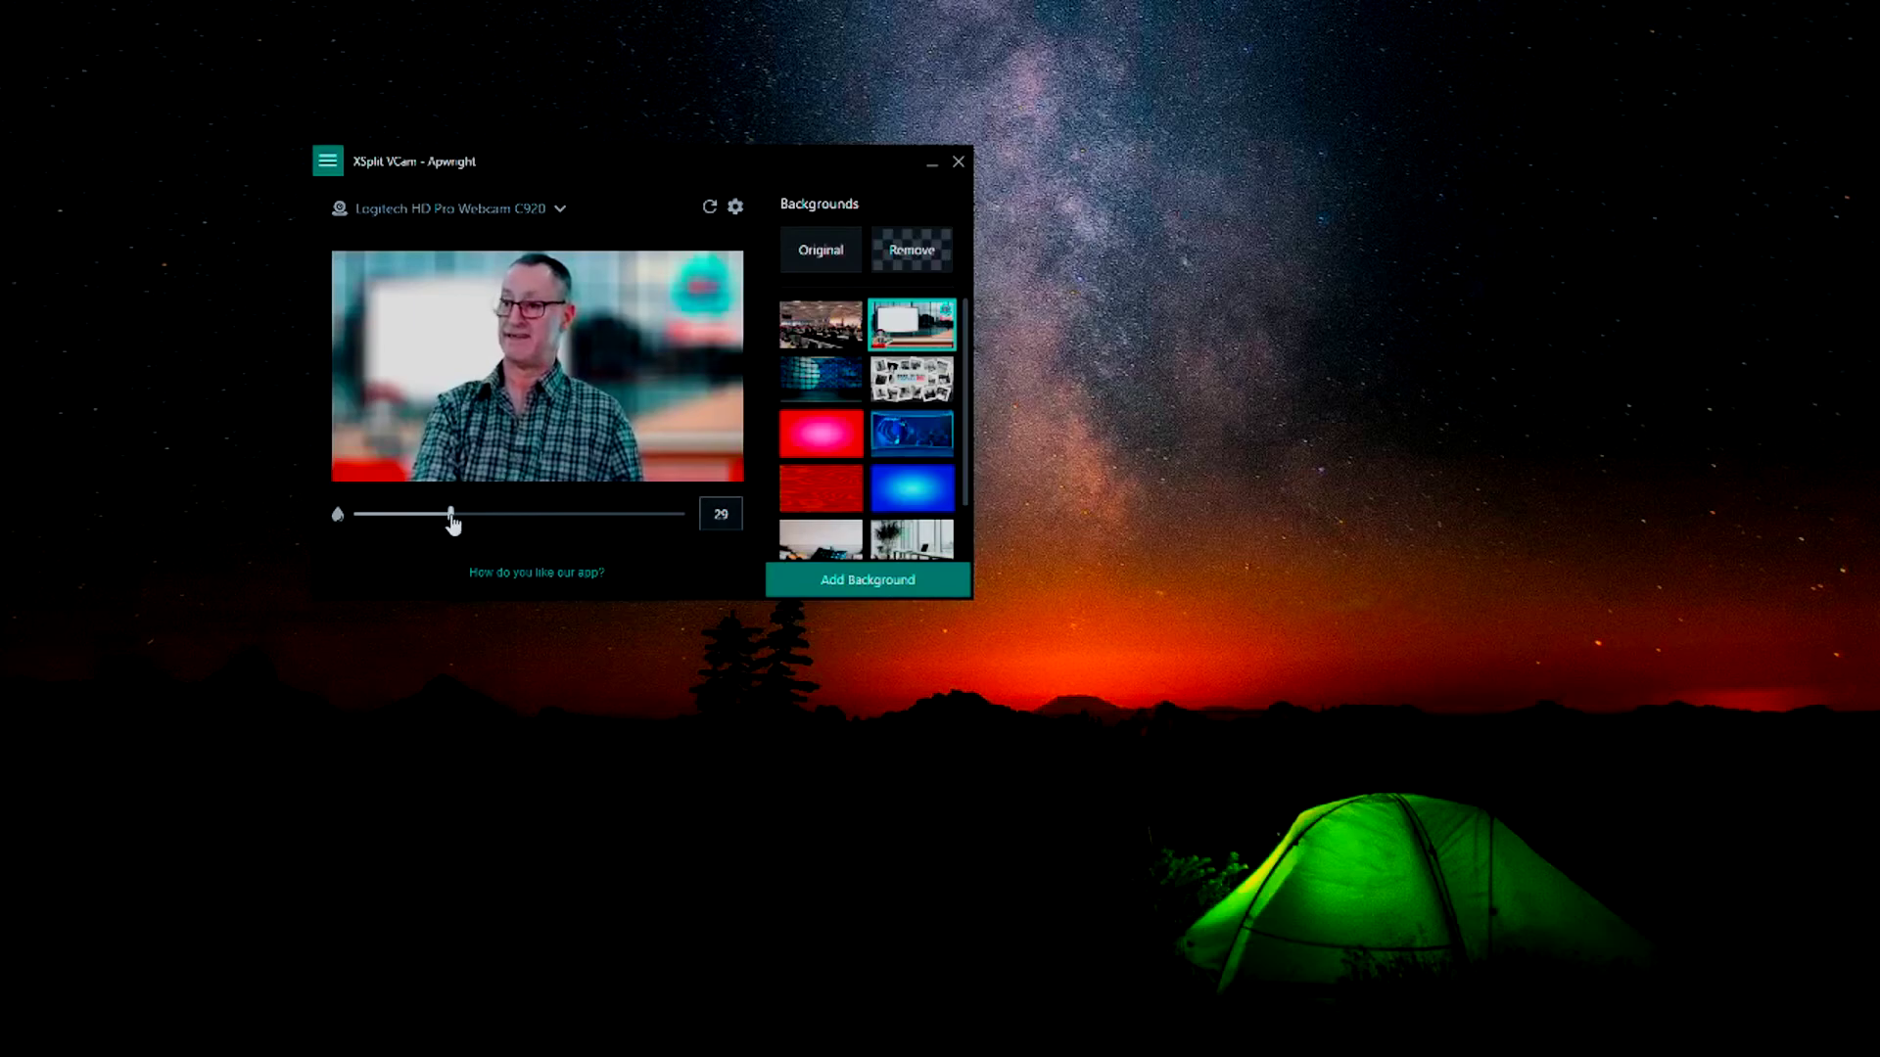
left_click_drag(452, 515, 361, 527)
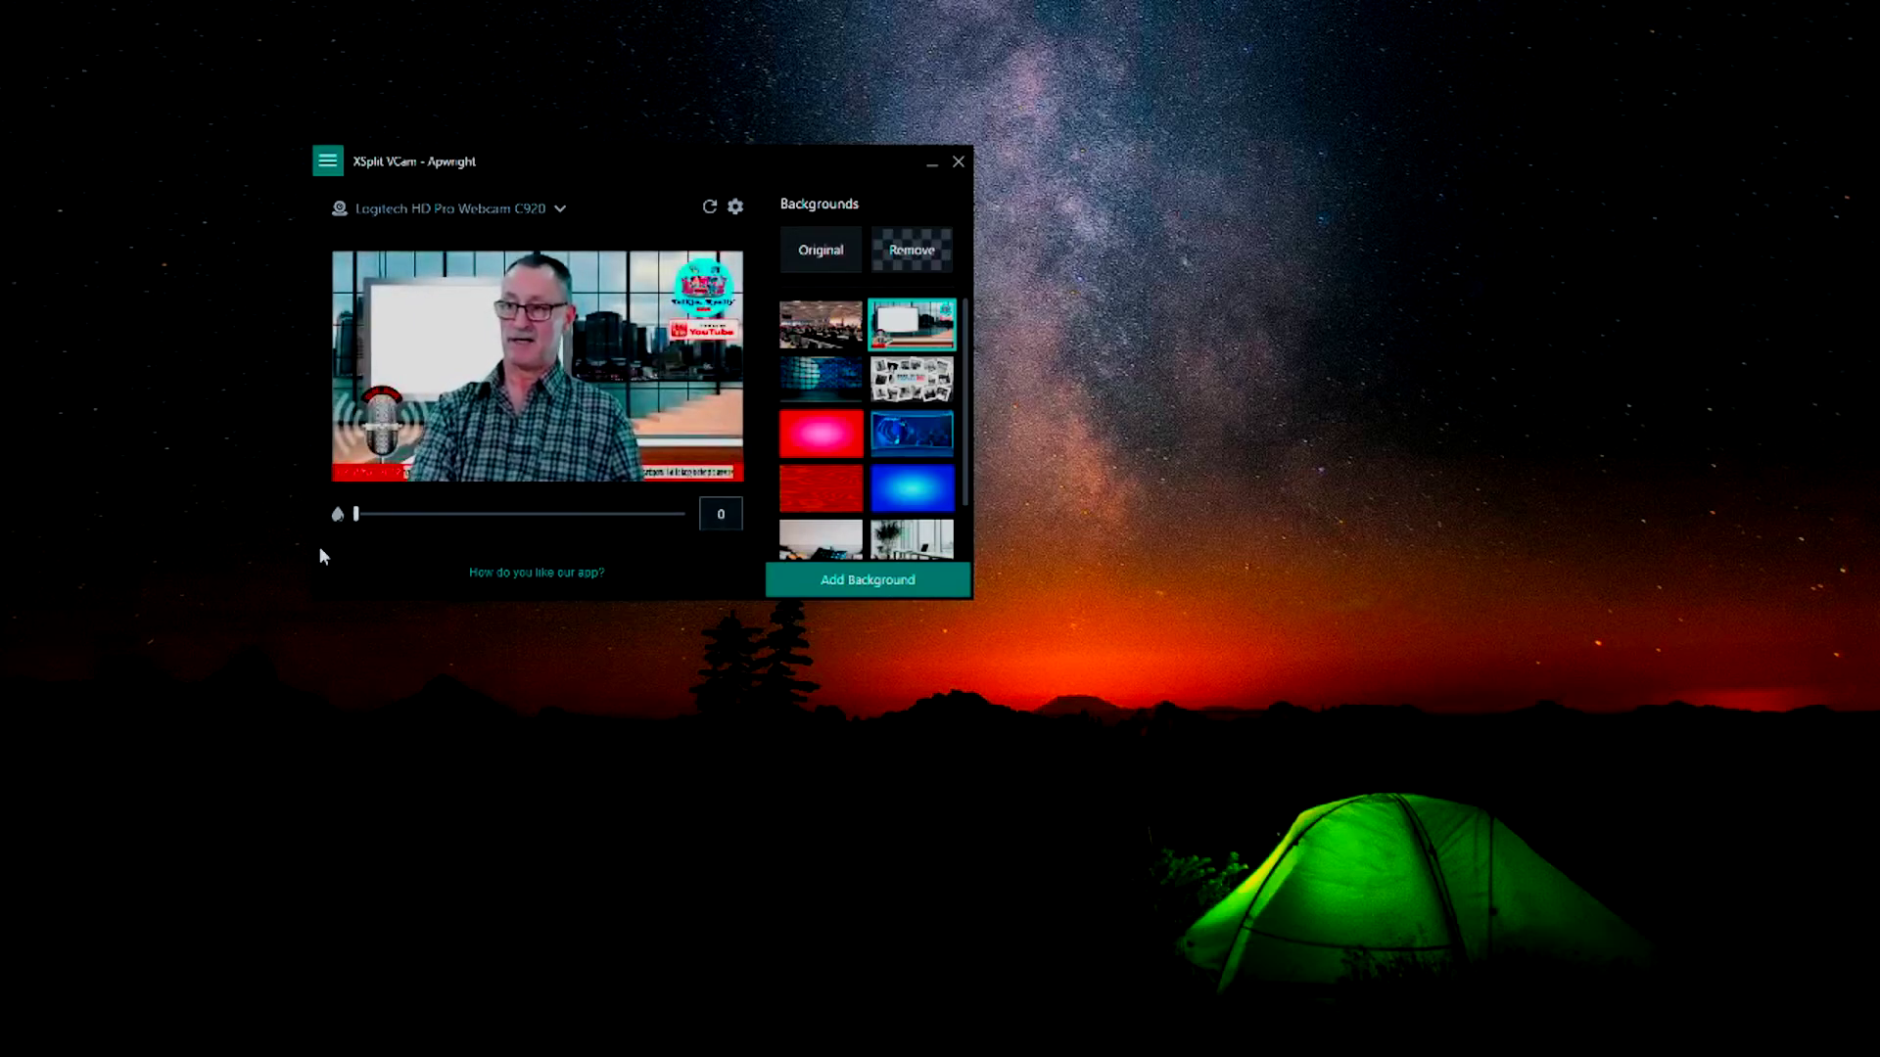
left_click(489, 514)
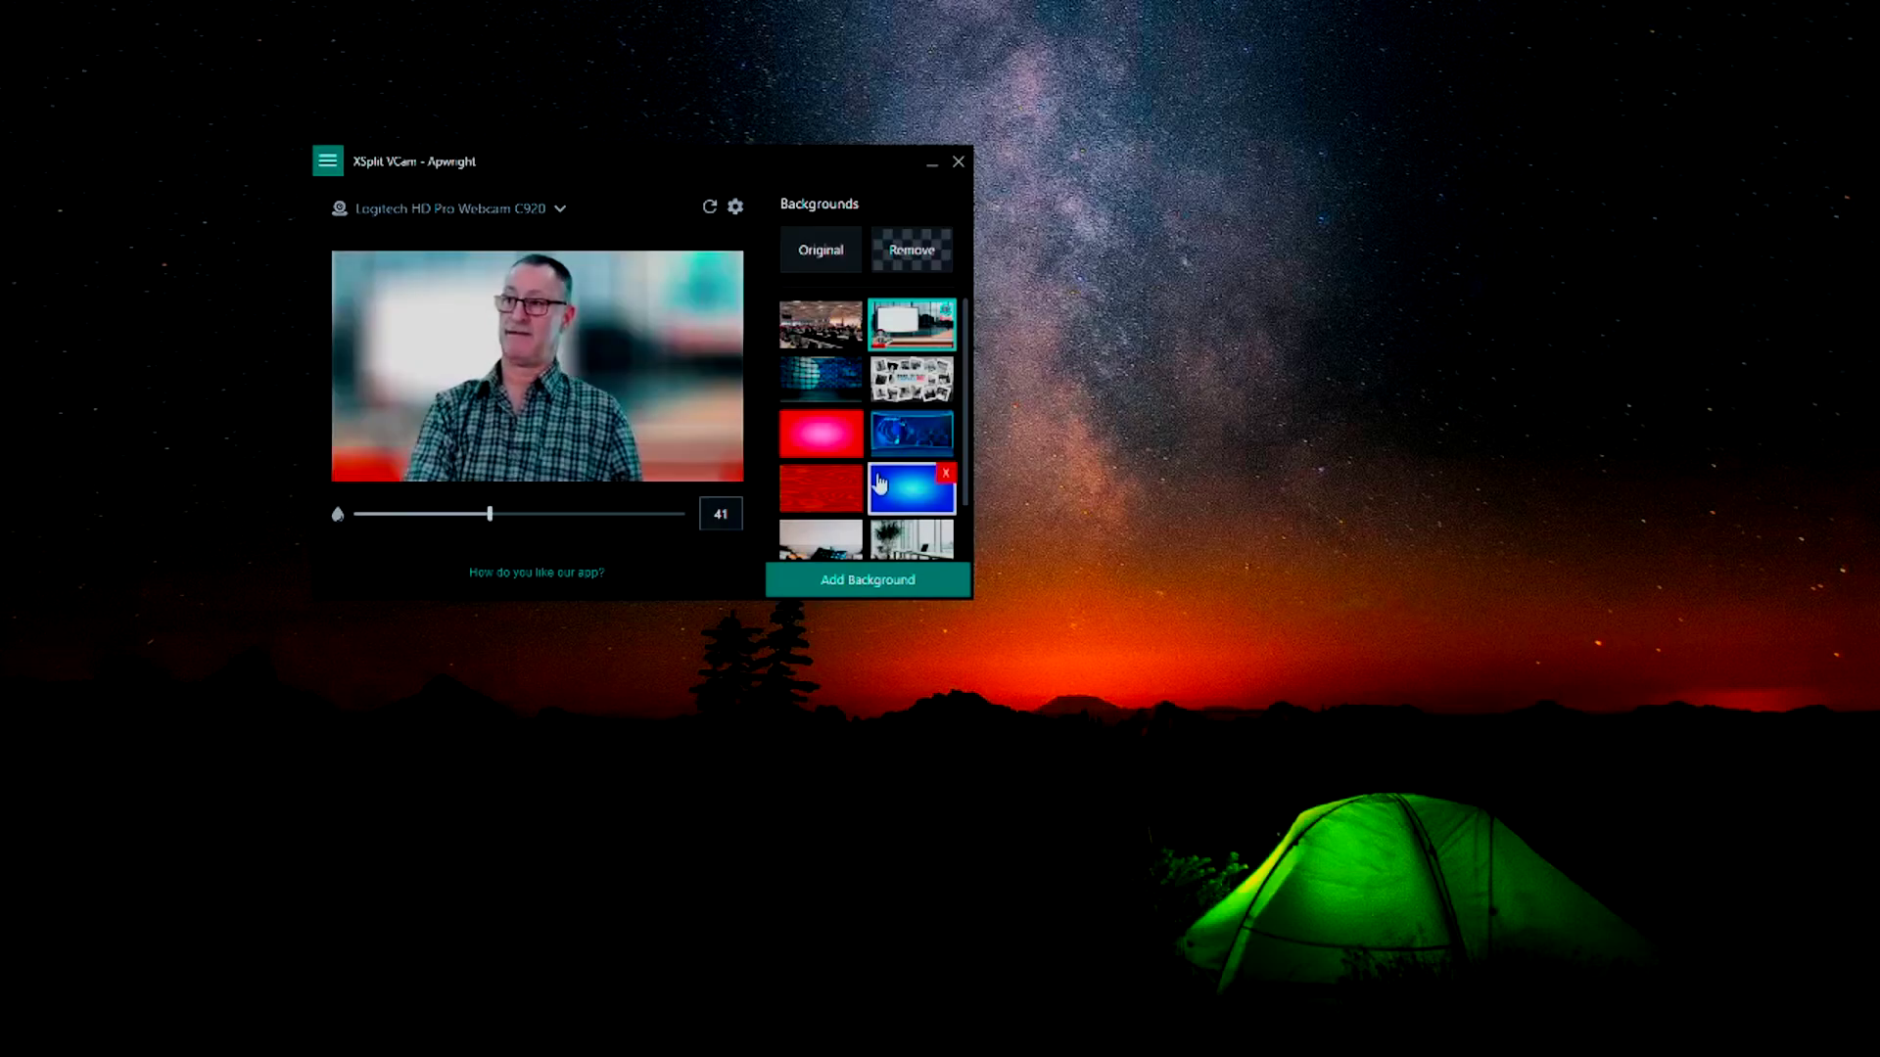
Try the gradient, office, living-room, red and teal backgrounds, settling on the collage image
left_click(878, 483)
scroll(881, 495, "down", 1)
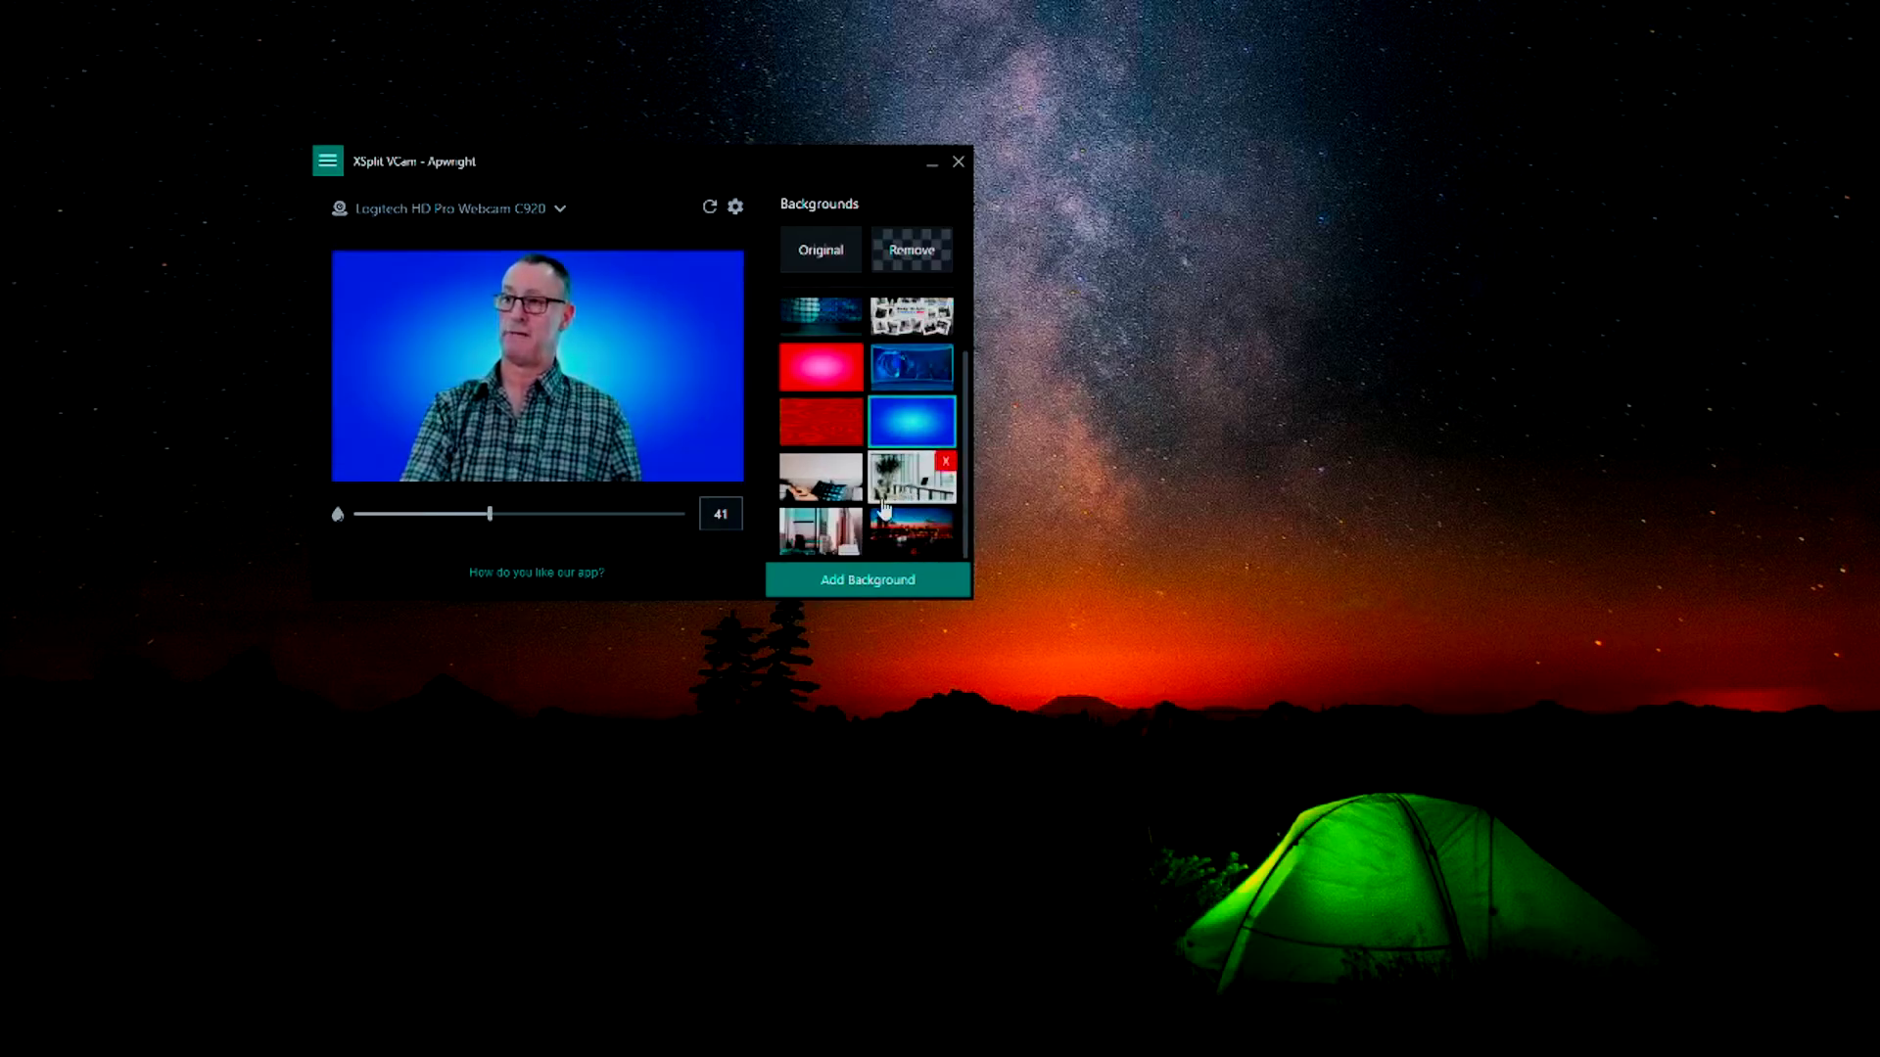
left_click(896, 475)
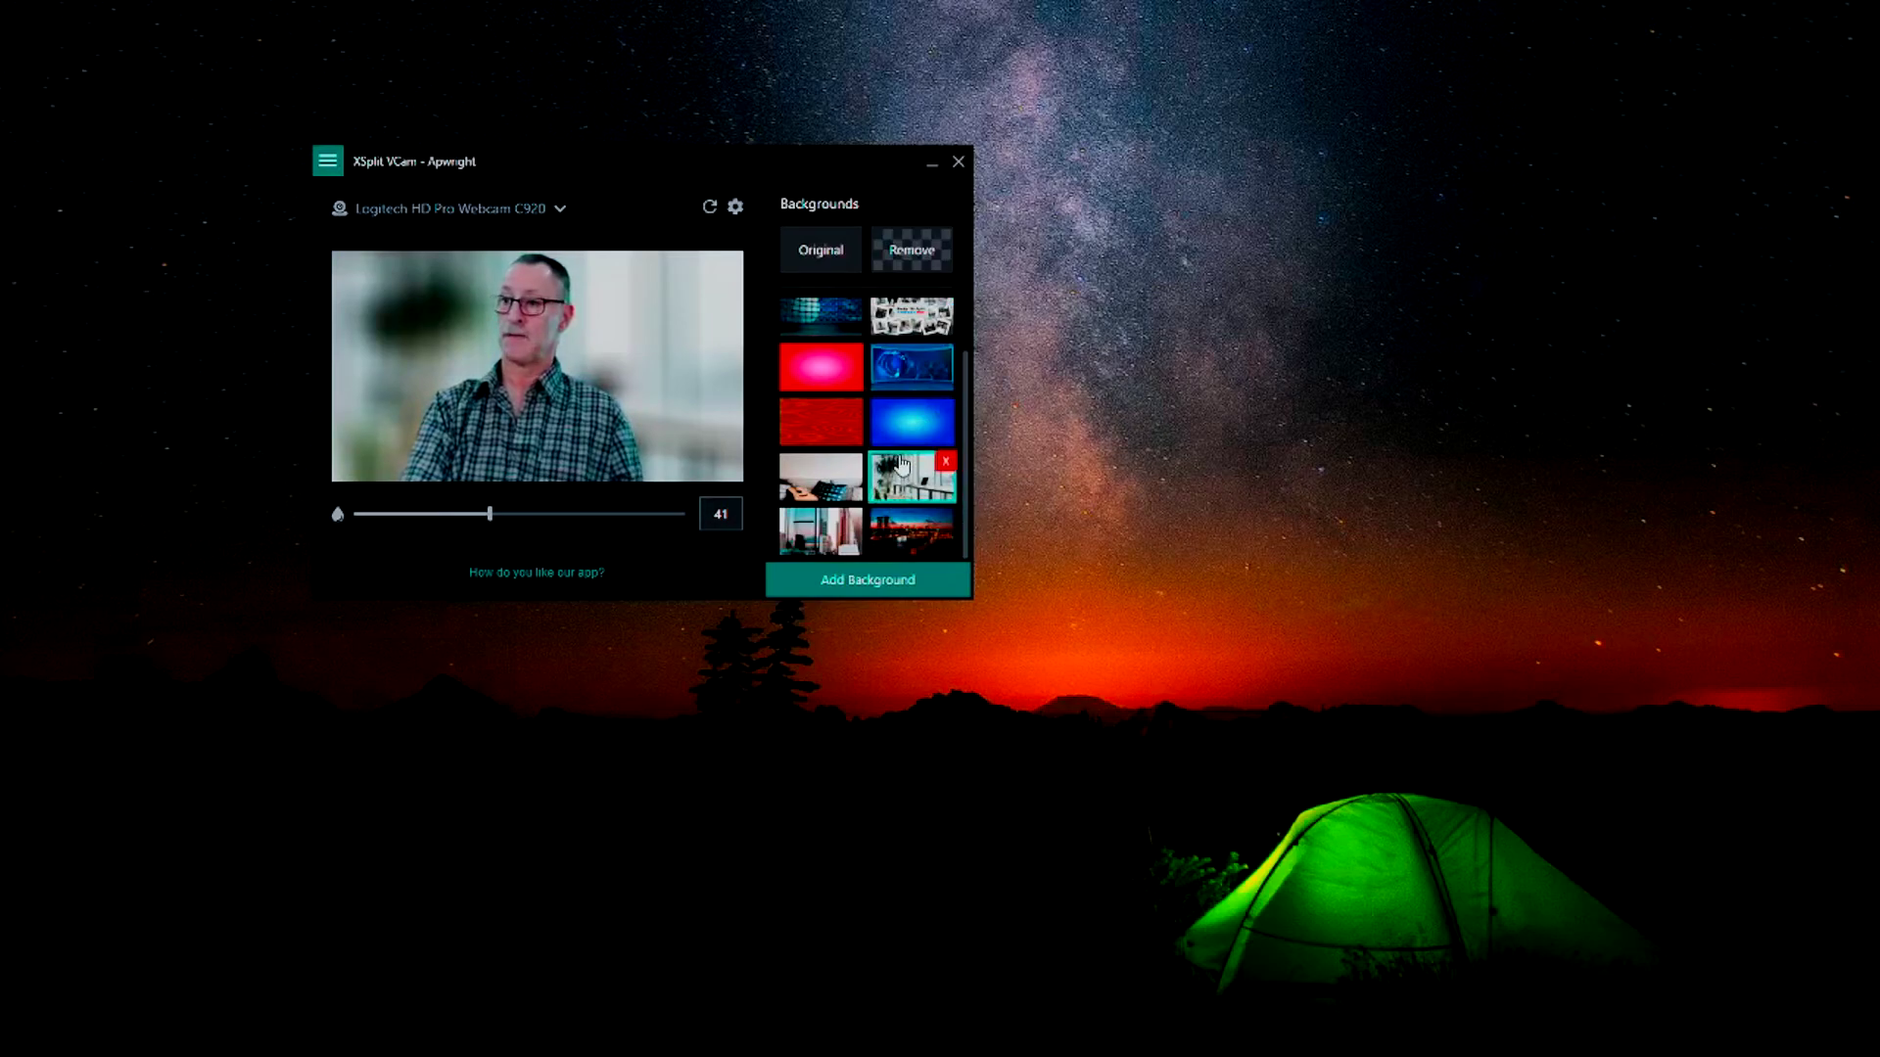
left_click(840, 480)
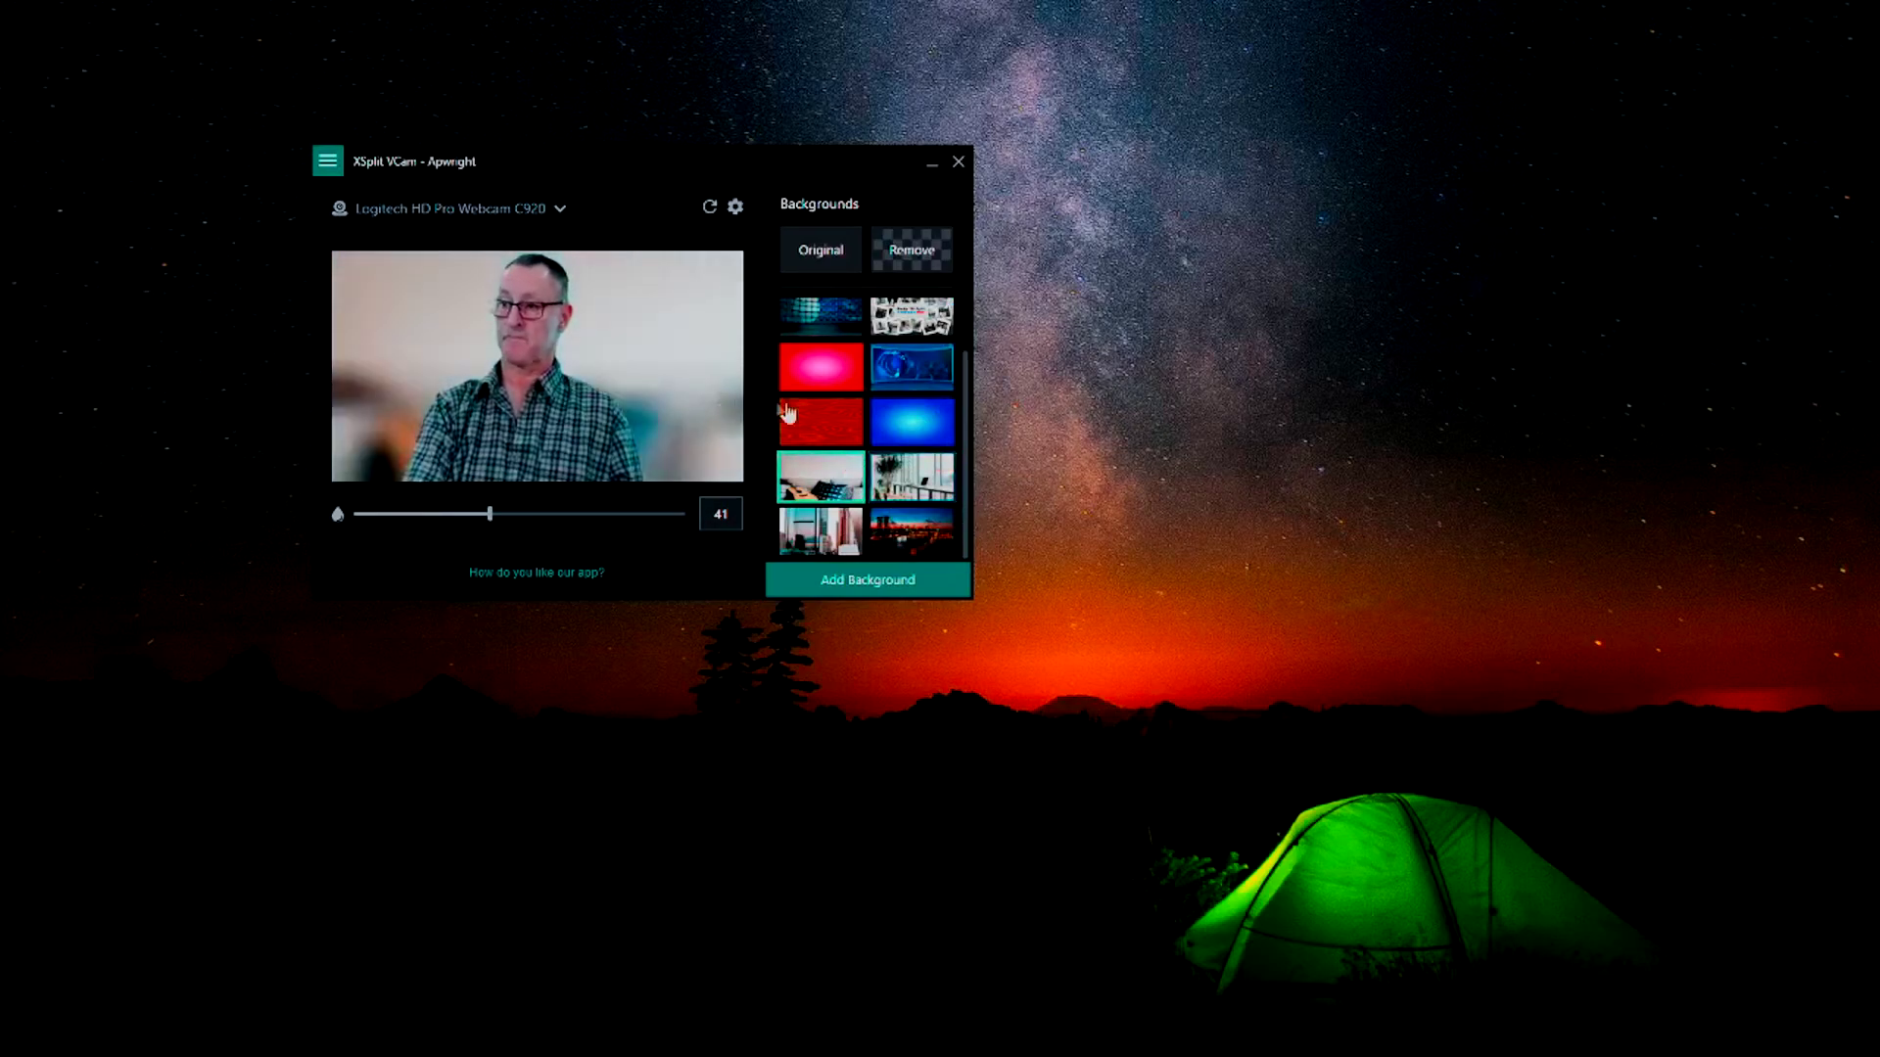
left_click(817, 399)
left_click(812, 389)
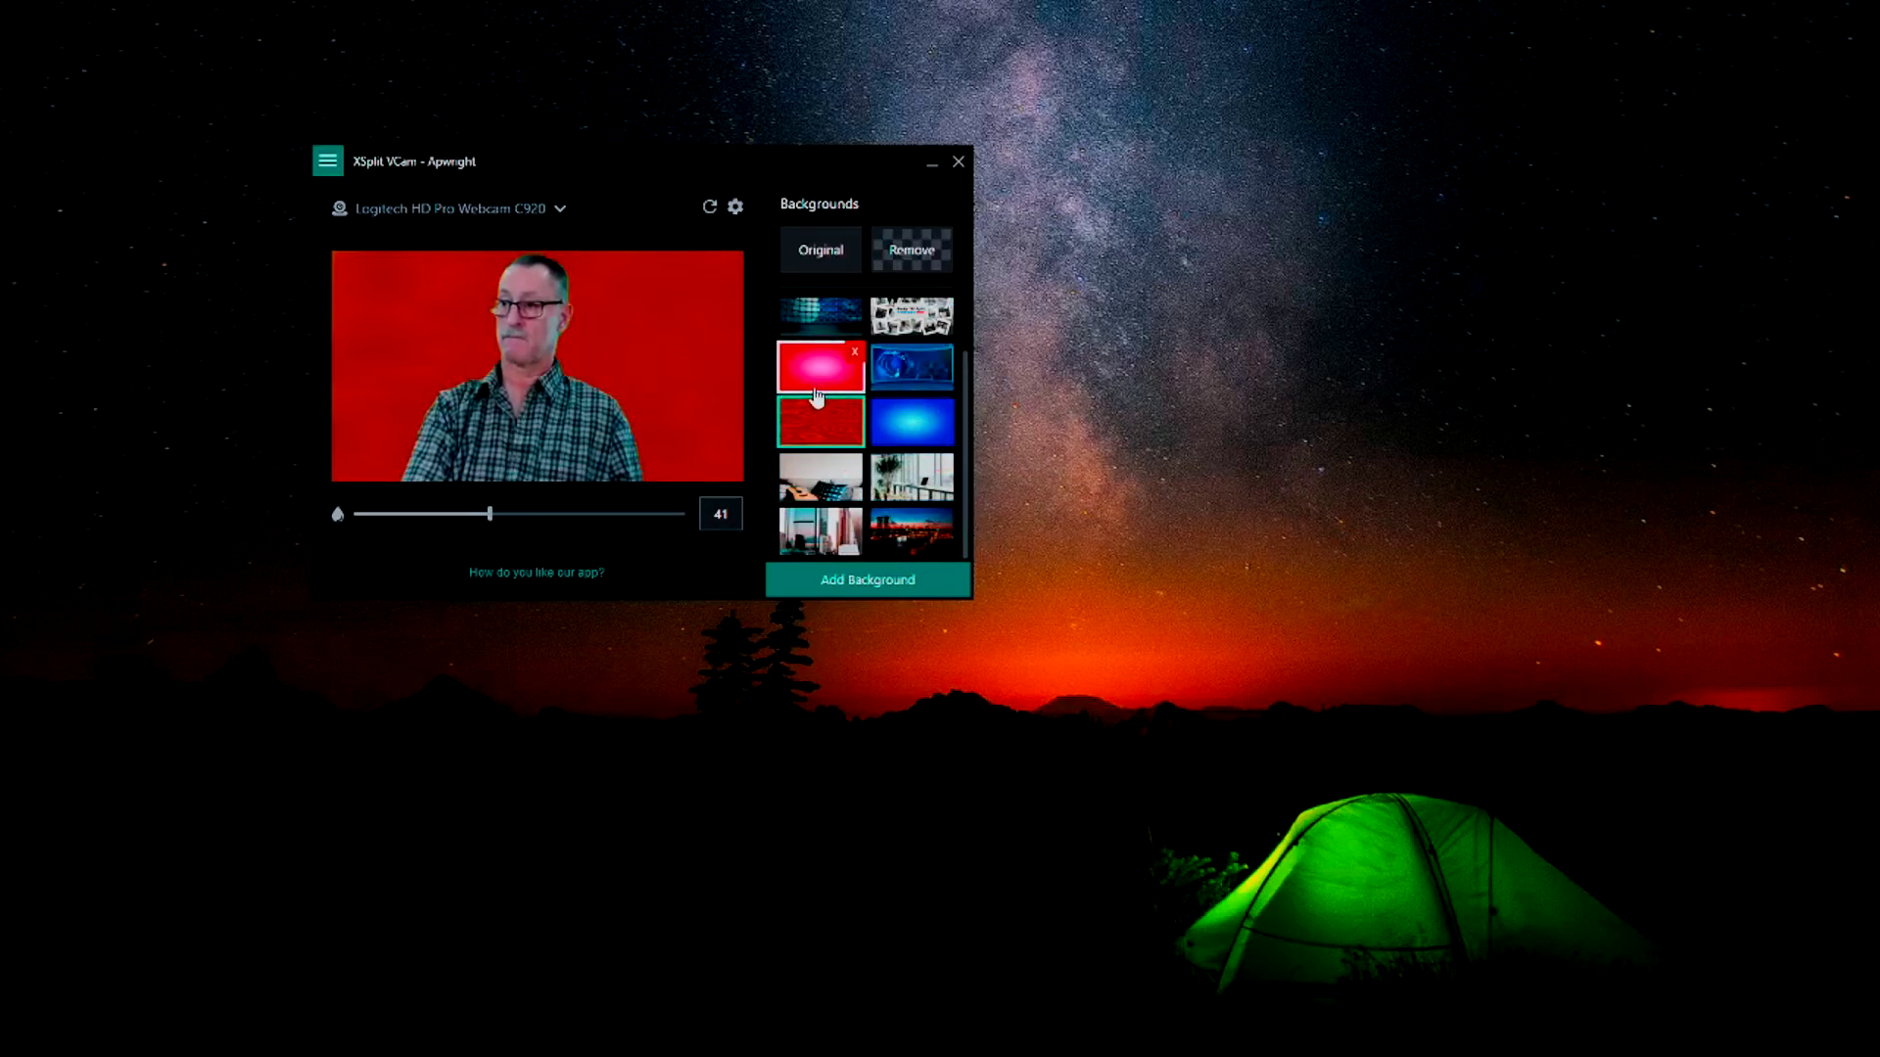
scroll(813, 362, "up", 1)
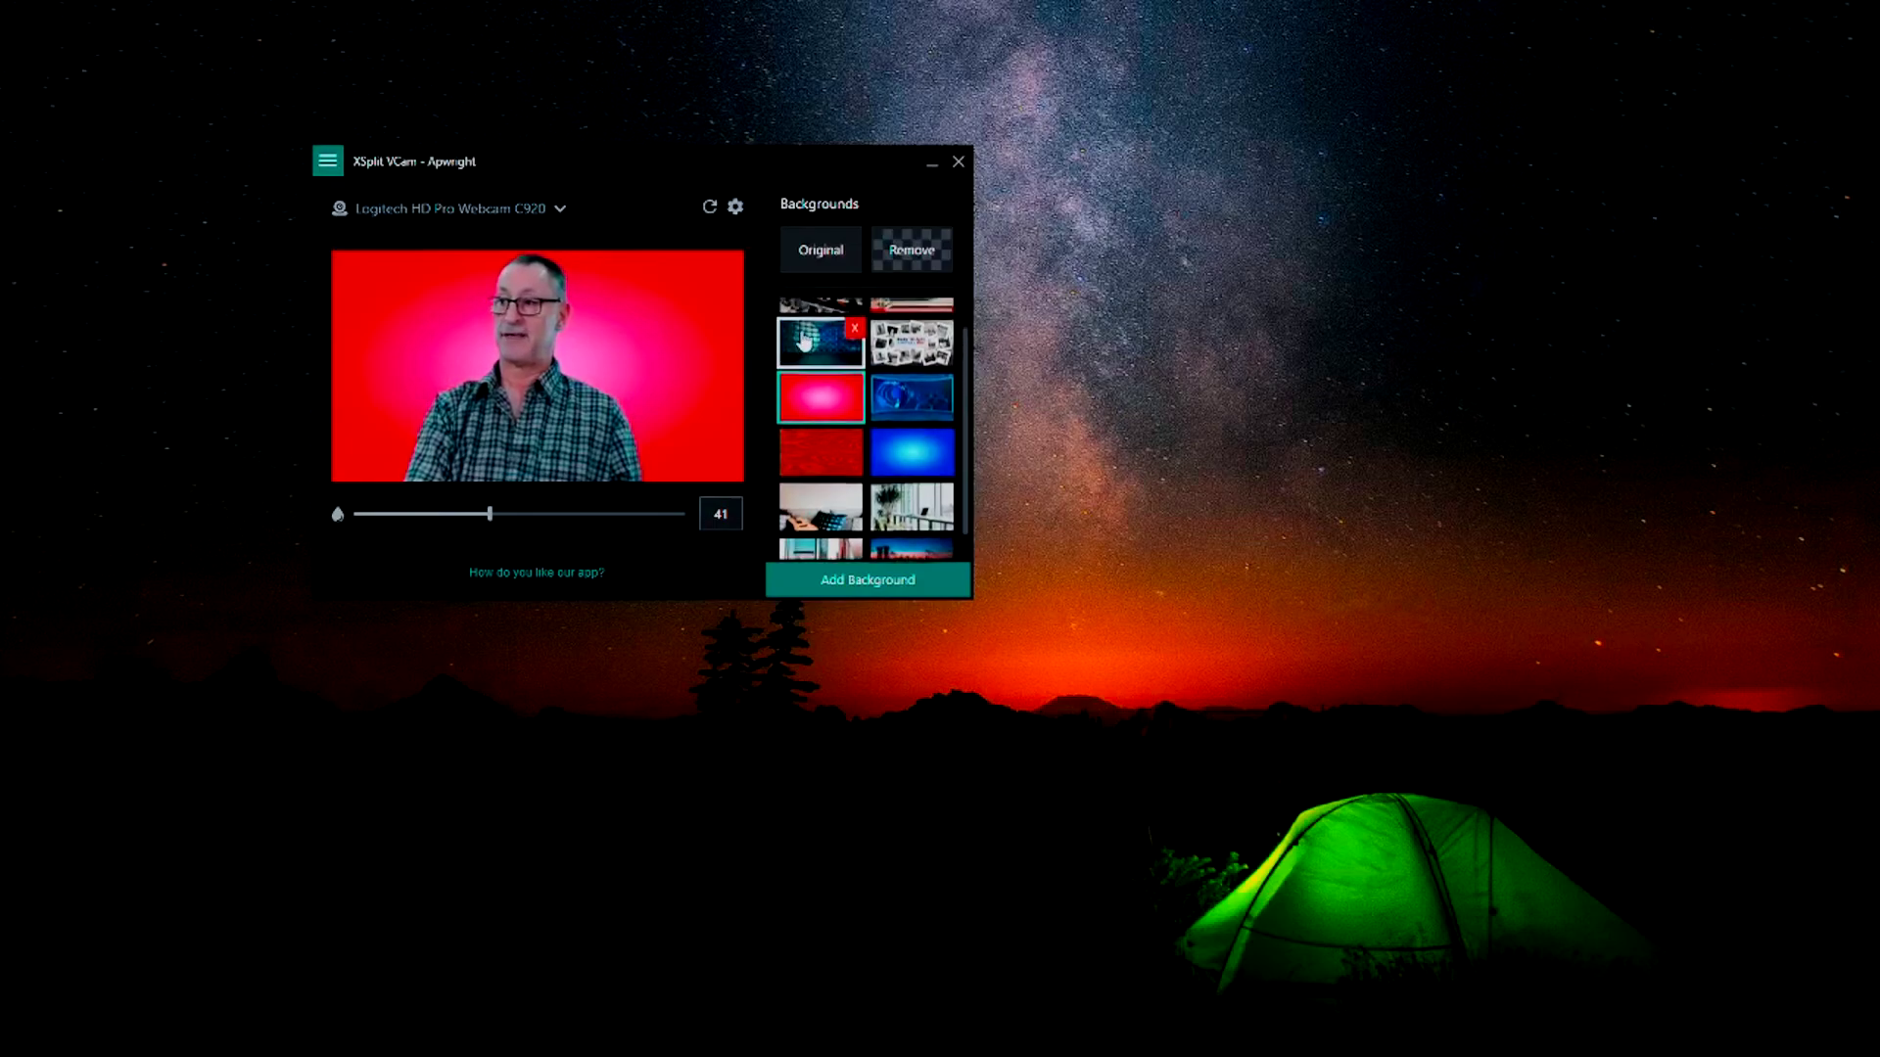
left_click(821, 345)
left_click(895, 362)
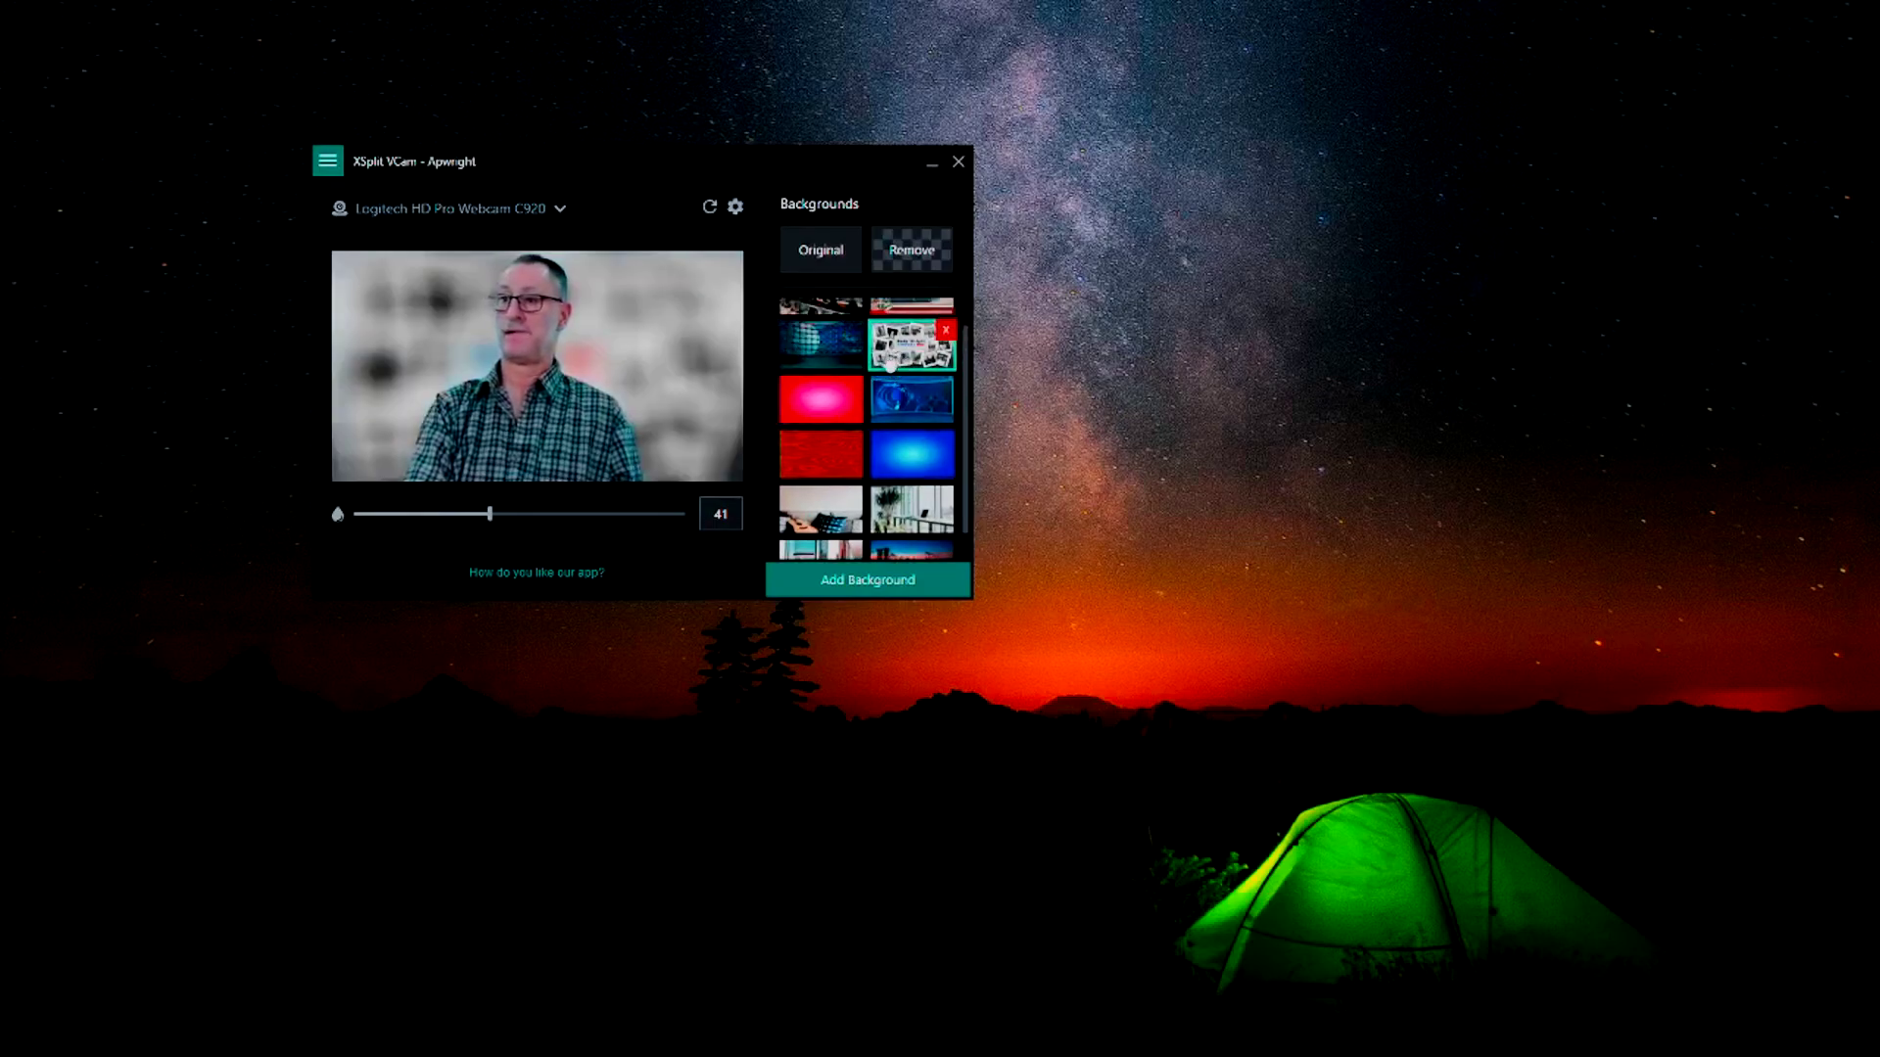
scroll(886, 360, "up", 1)
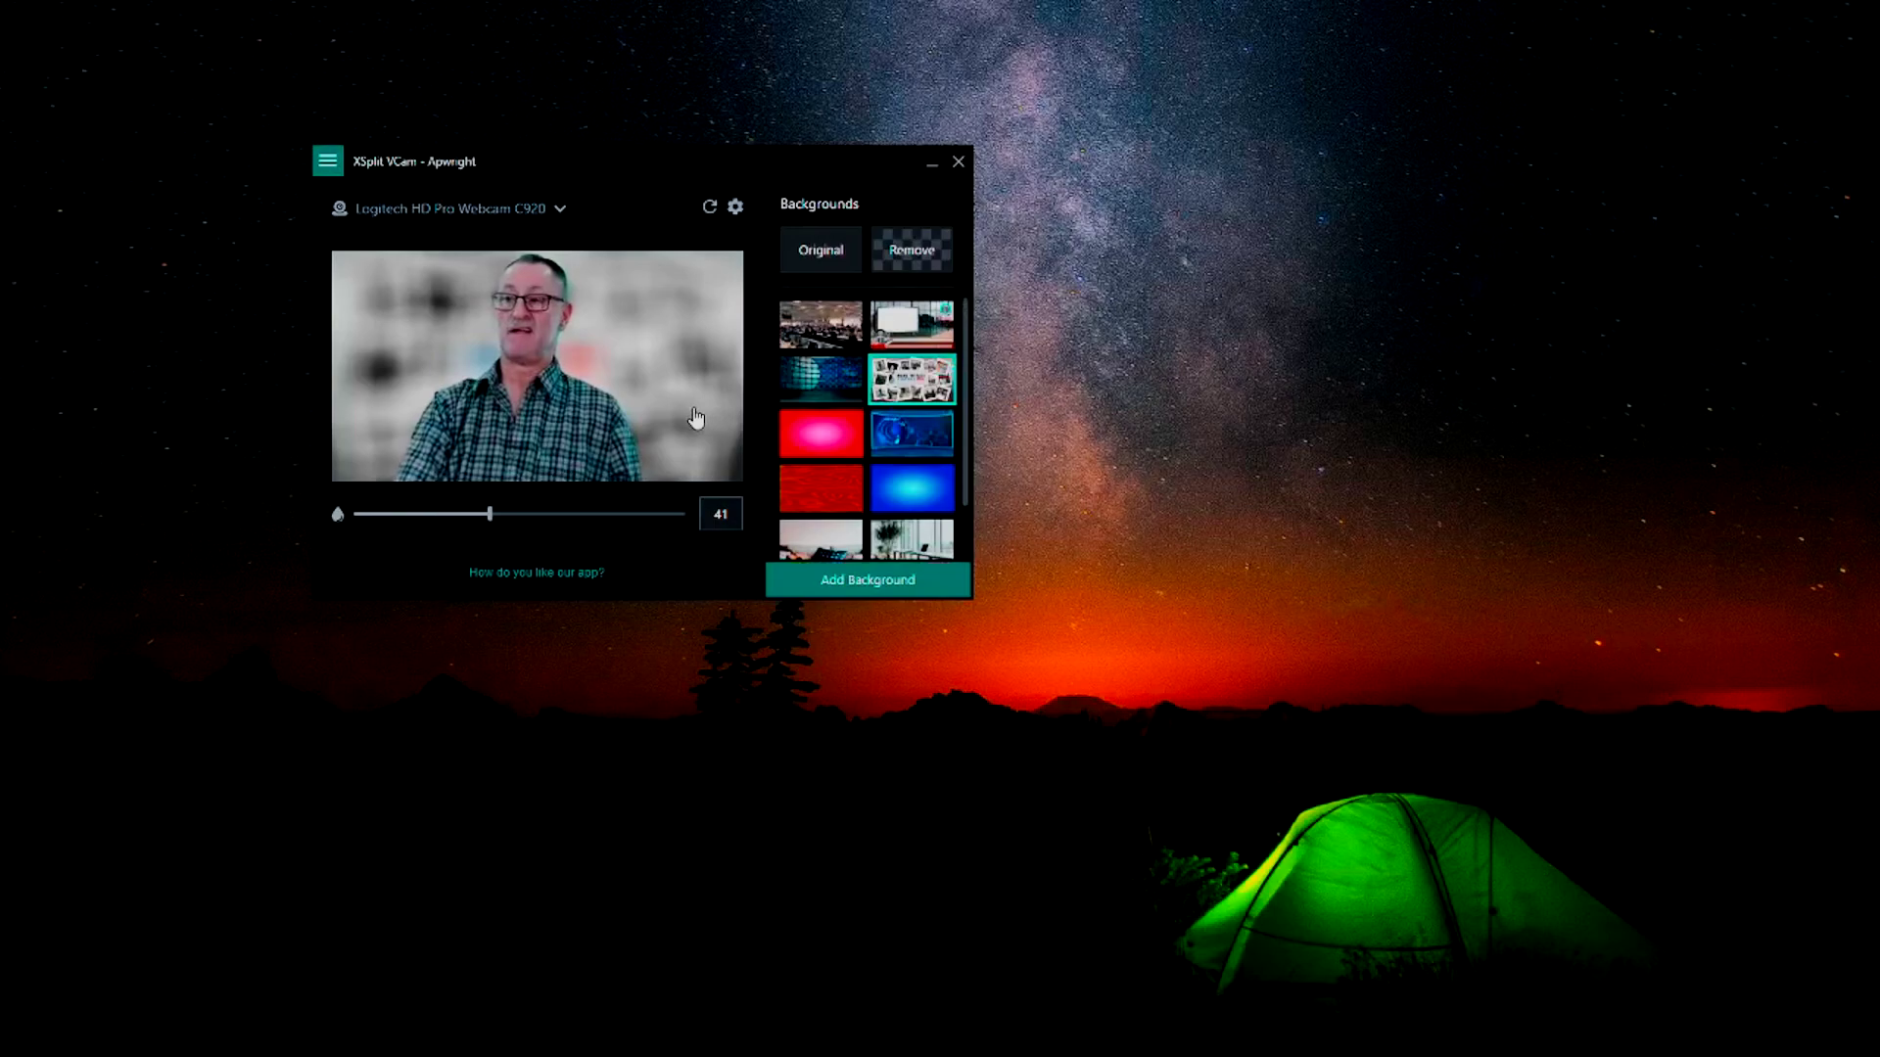